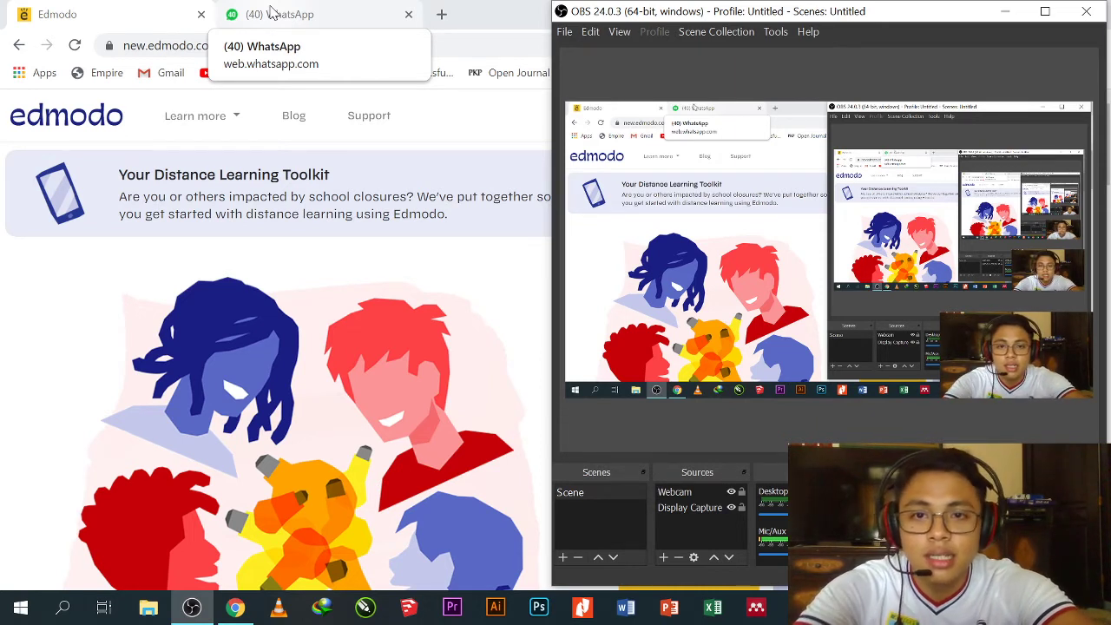
Close the WhatsApp page and start a teacher sign-up on Edmodo using Google
left_click(409, 14)
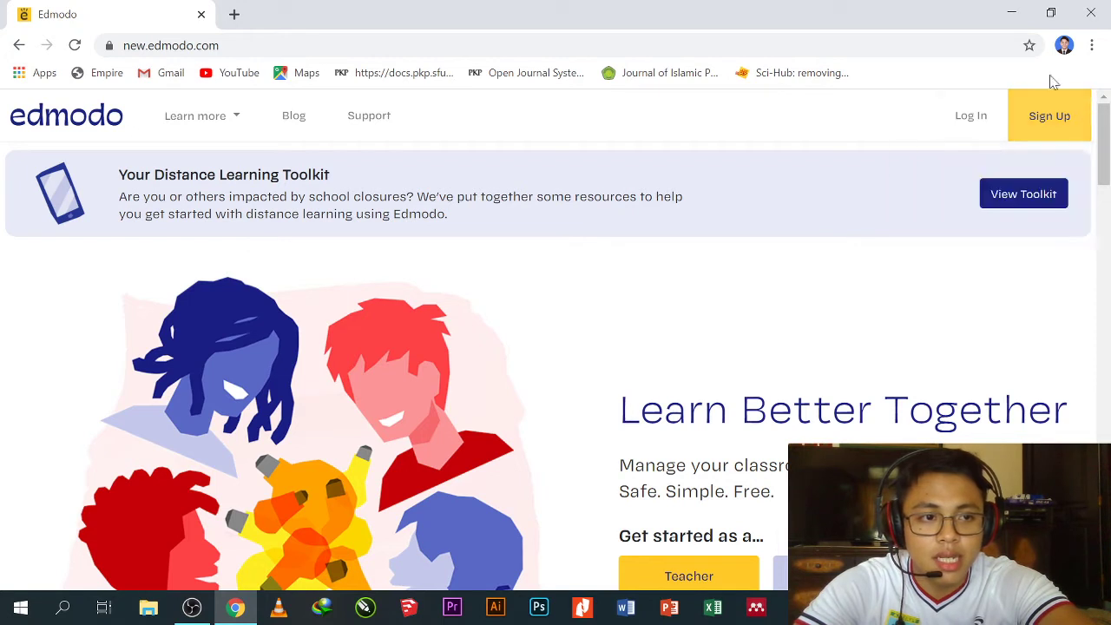
mouse_move(1061, 131)
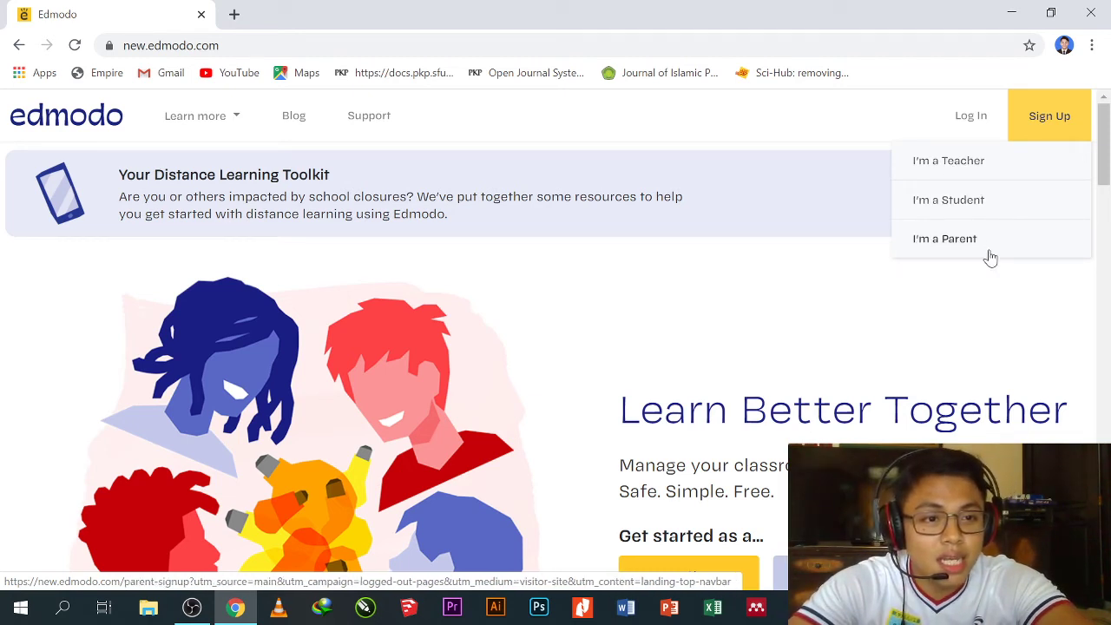
left_click(934, 169)
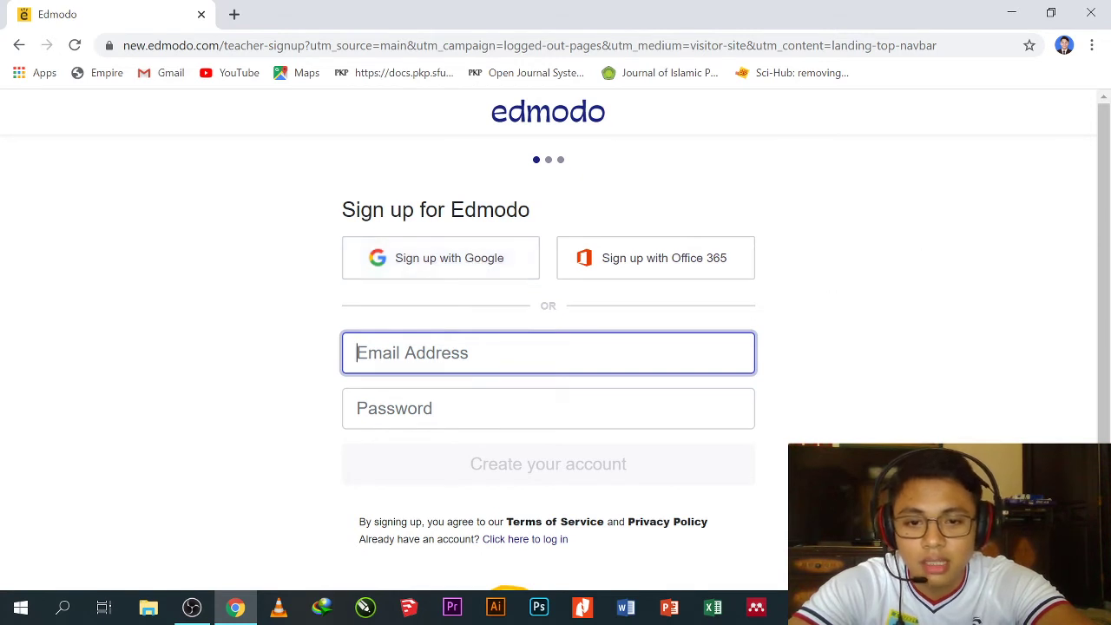
left_click(462, 265)
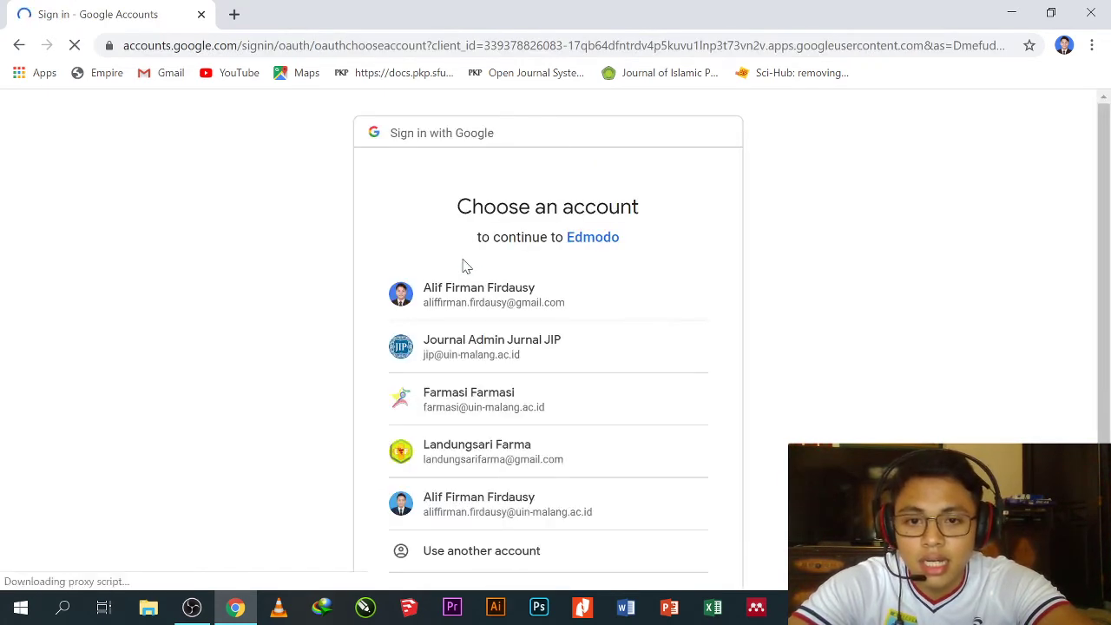
Choose the teacher's own university Google account for the sign-up and allow Edmodo to access it
scroll(504, 269, "down", 1)
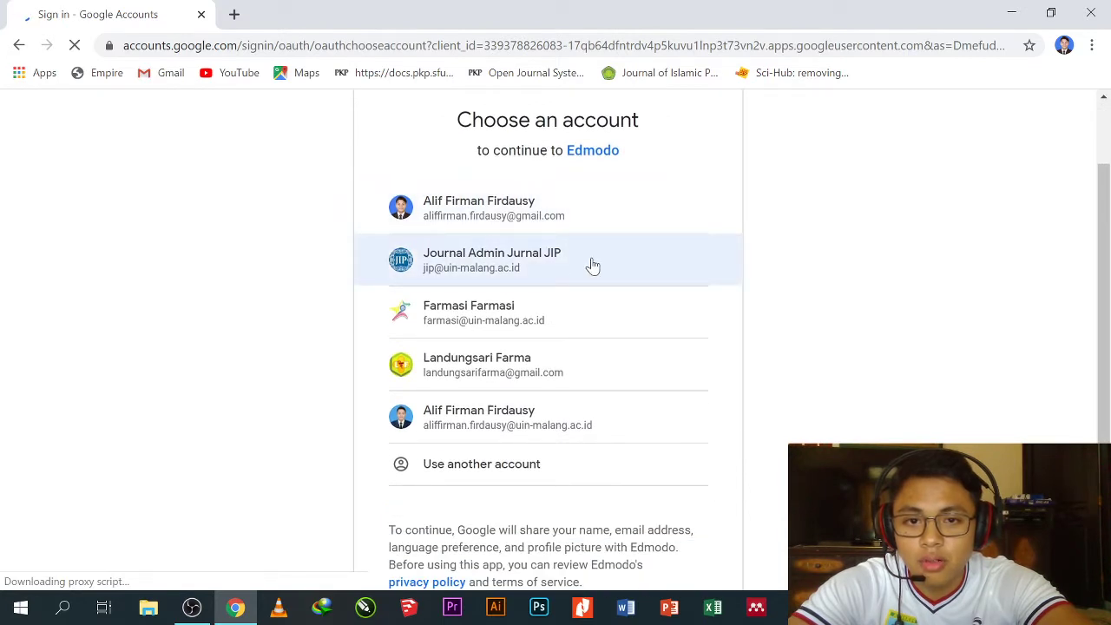
scroll(500, 311, "down", 1)
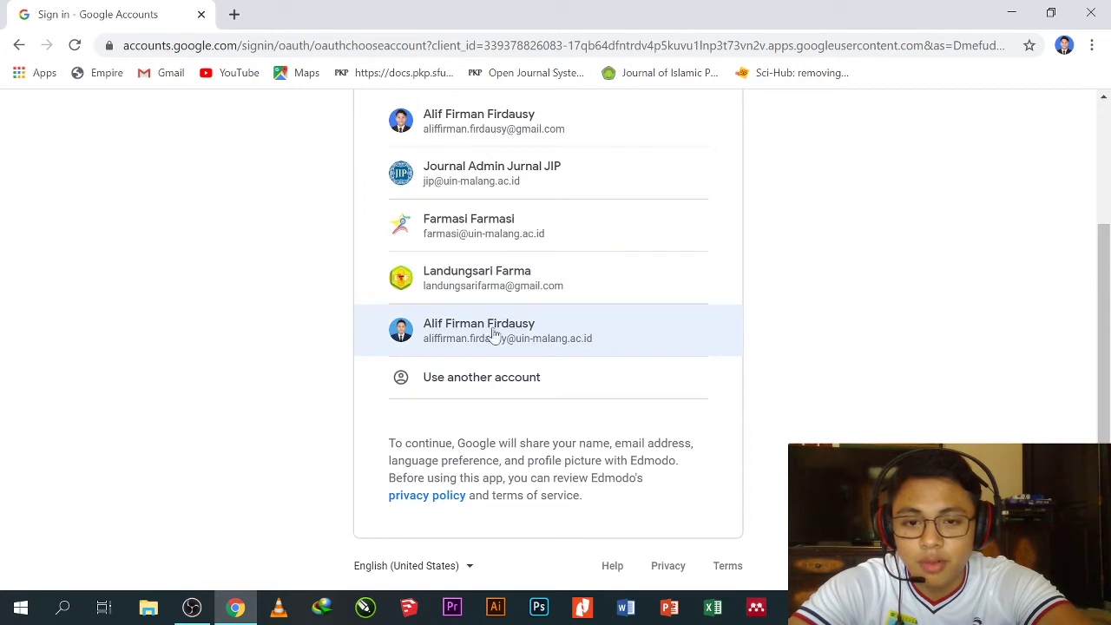
left_click(493, 334)
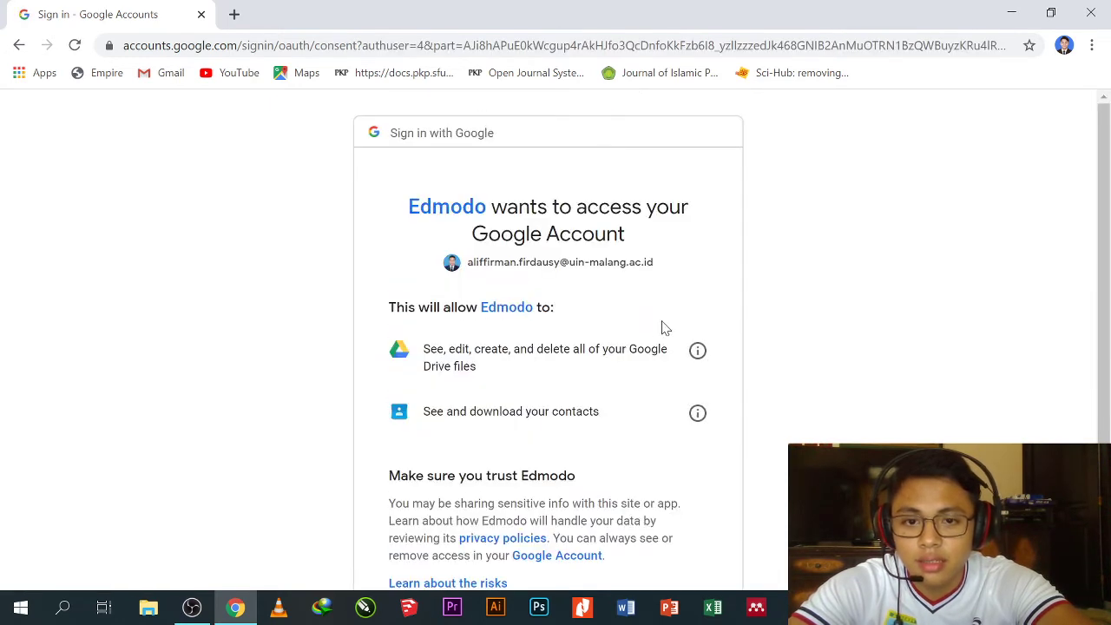
scroll(564, 286, "down", 2)
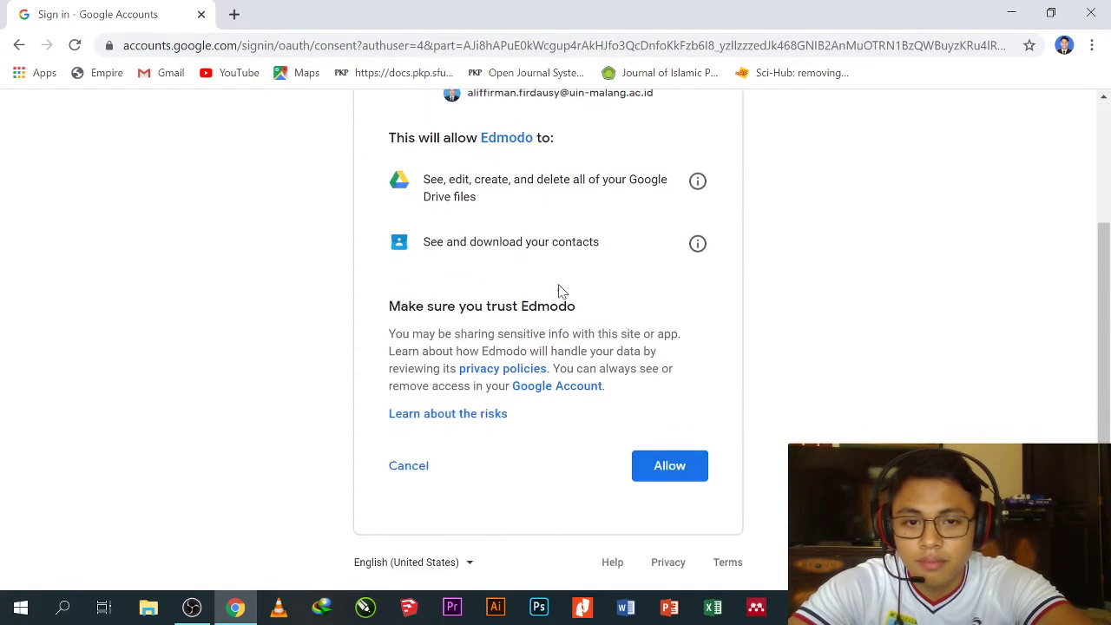
left_click(661, 469)
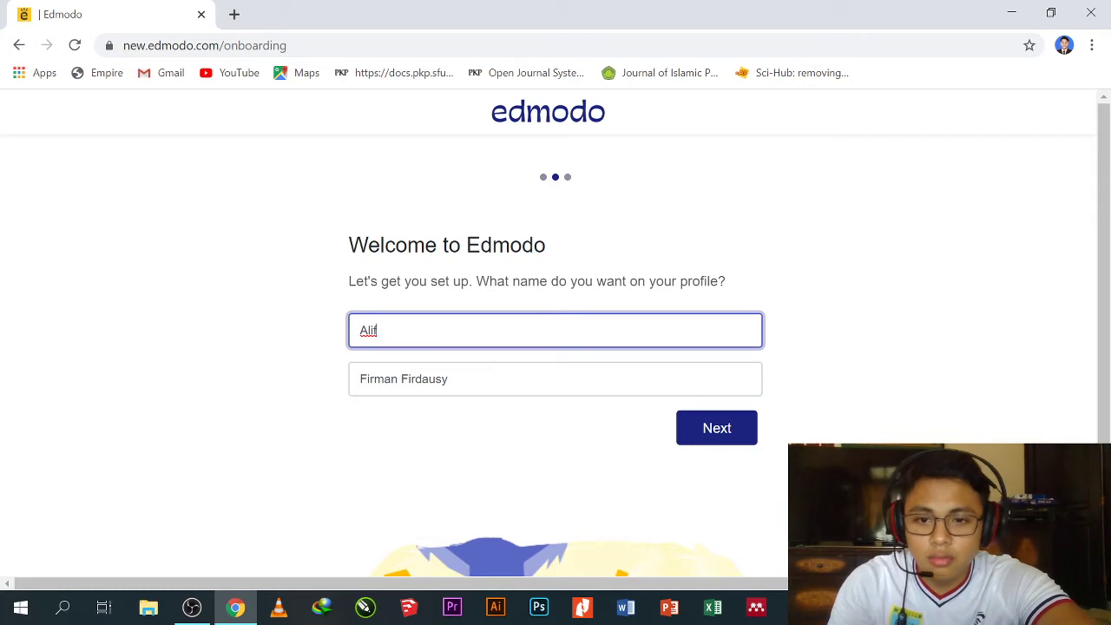
Accept the prefilled profile name and choose to set up a class first
left_click(495, 431)
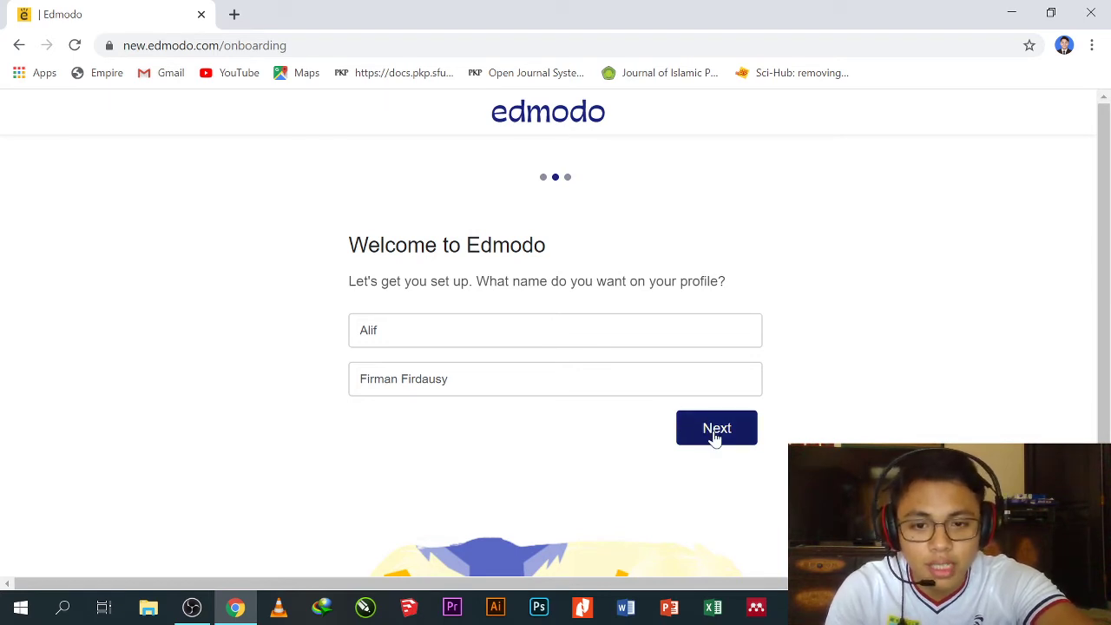
left_click(716, 437)
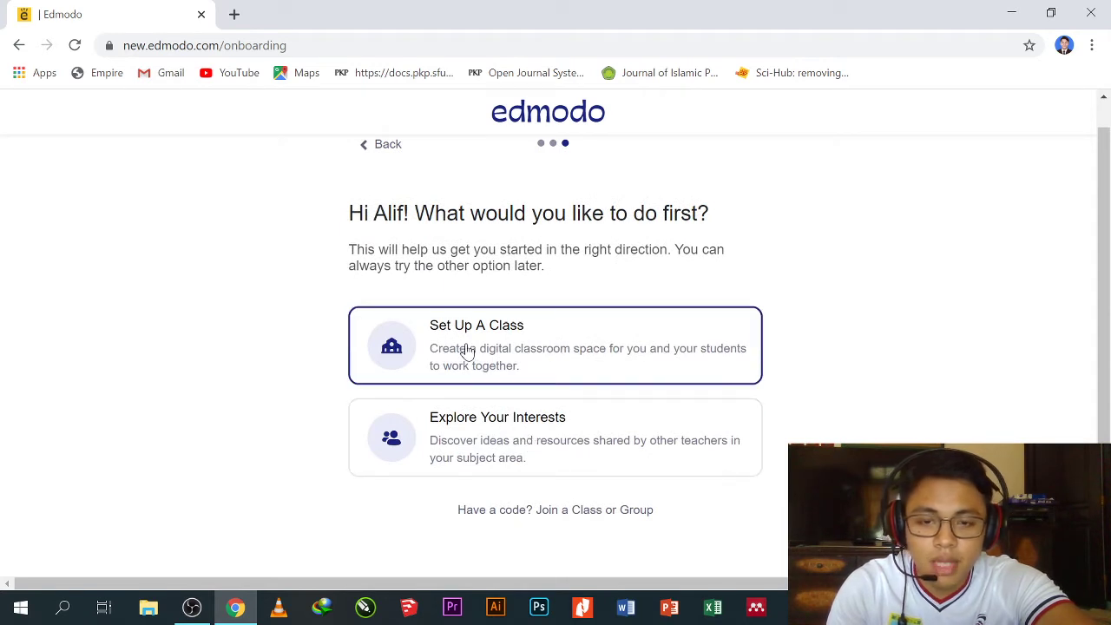
left_click(486, 356)
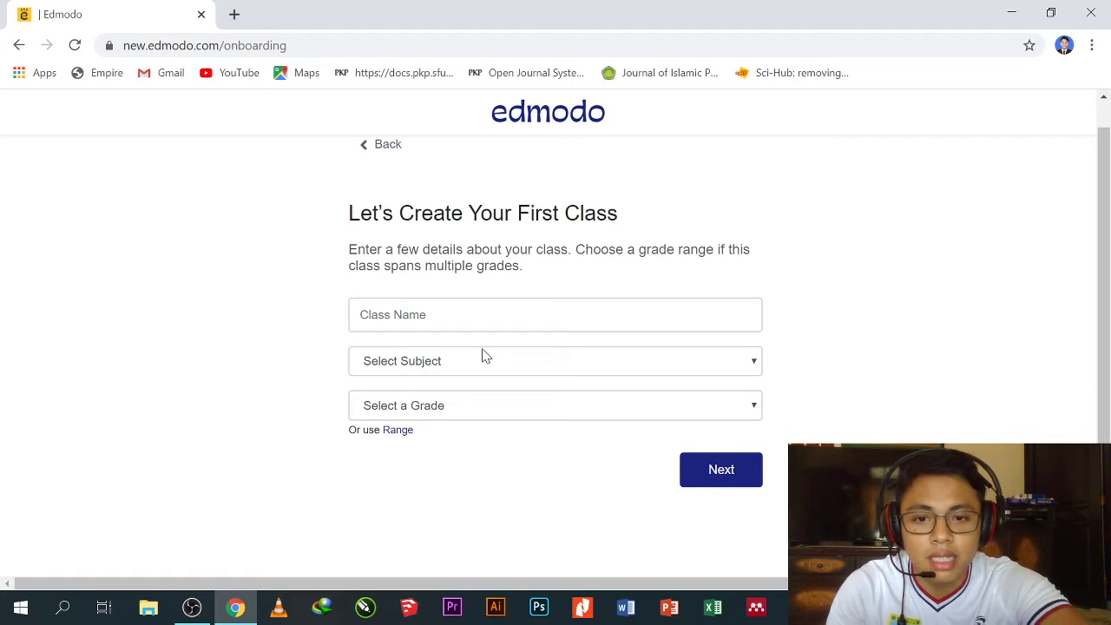
Name the first class Praktikum Mikrobiologi
scroll(271, 337, "up", 1)
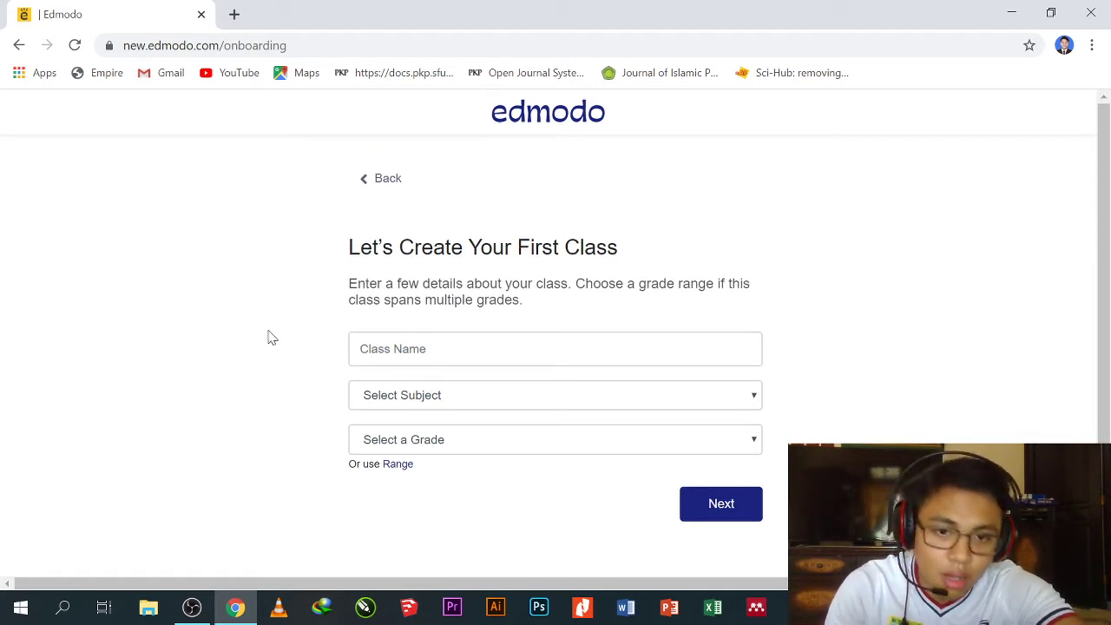
left_click(360, 348)
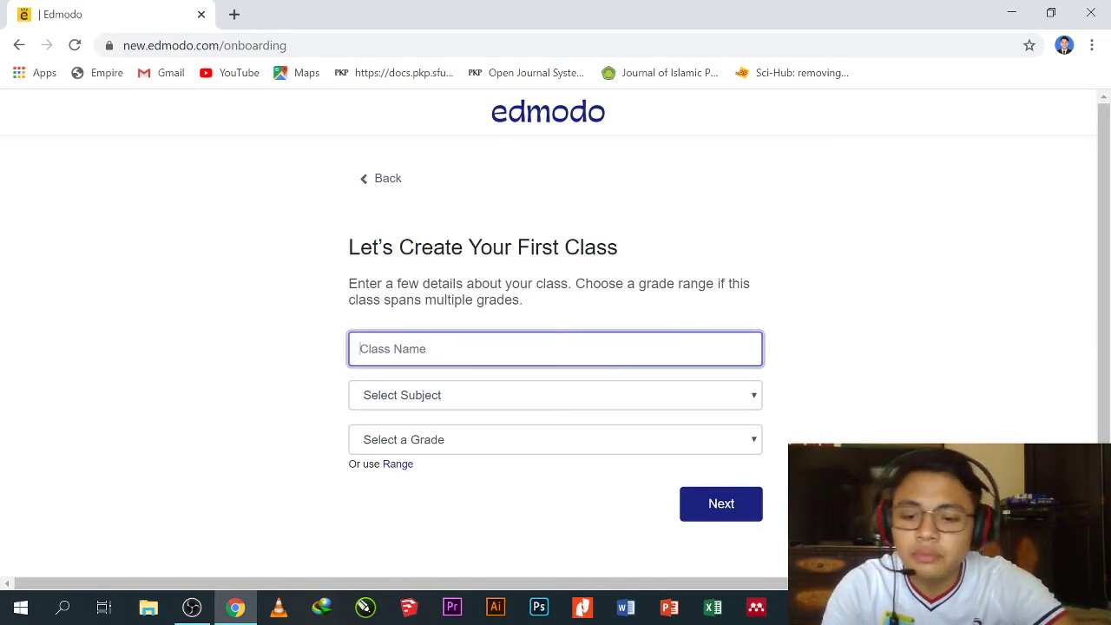
type("Praktikum ")
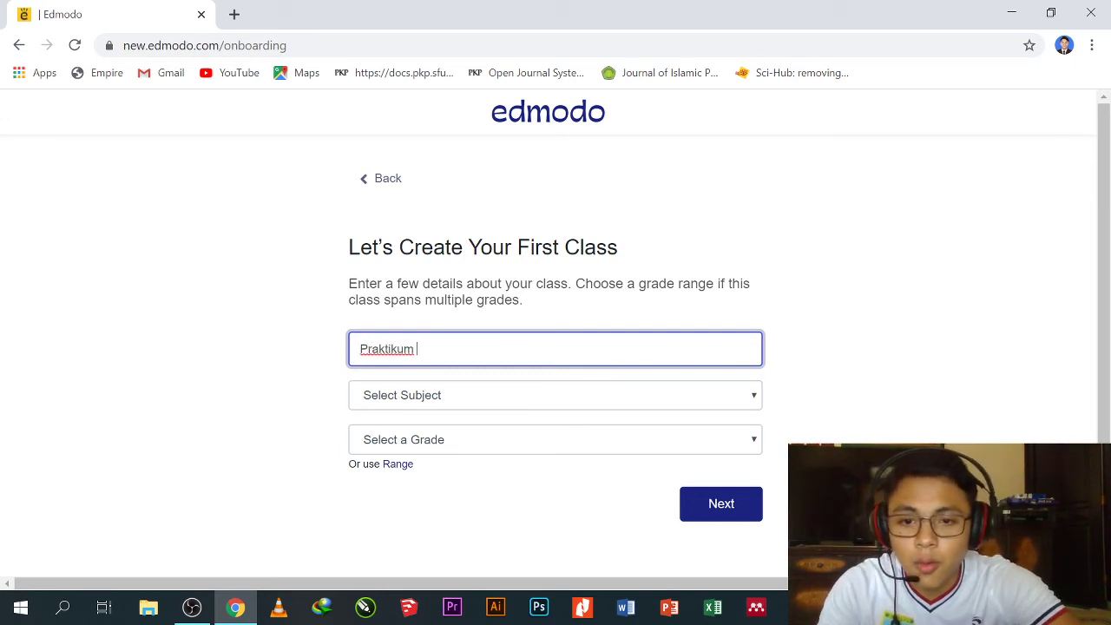
type("Mikrobiolog")
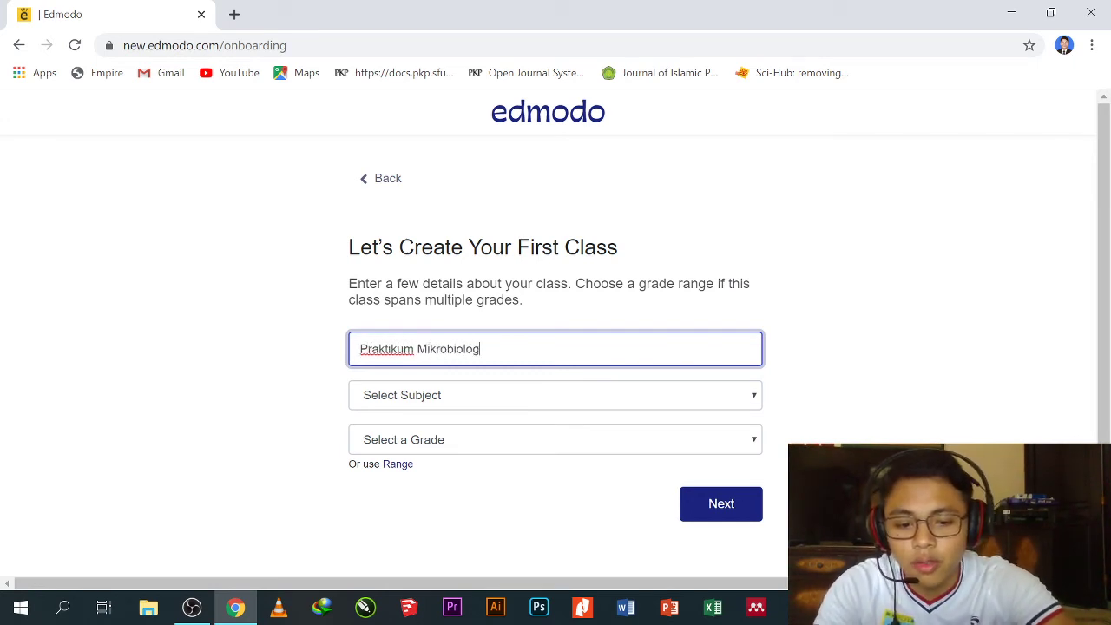
type("i")
Set the class subject to Health and PE, sub-subject to Health Education and grade to Higher Education, and continue to customization
left_click(569, 393)
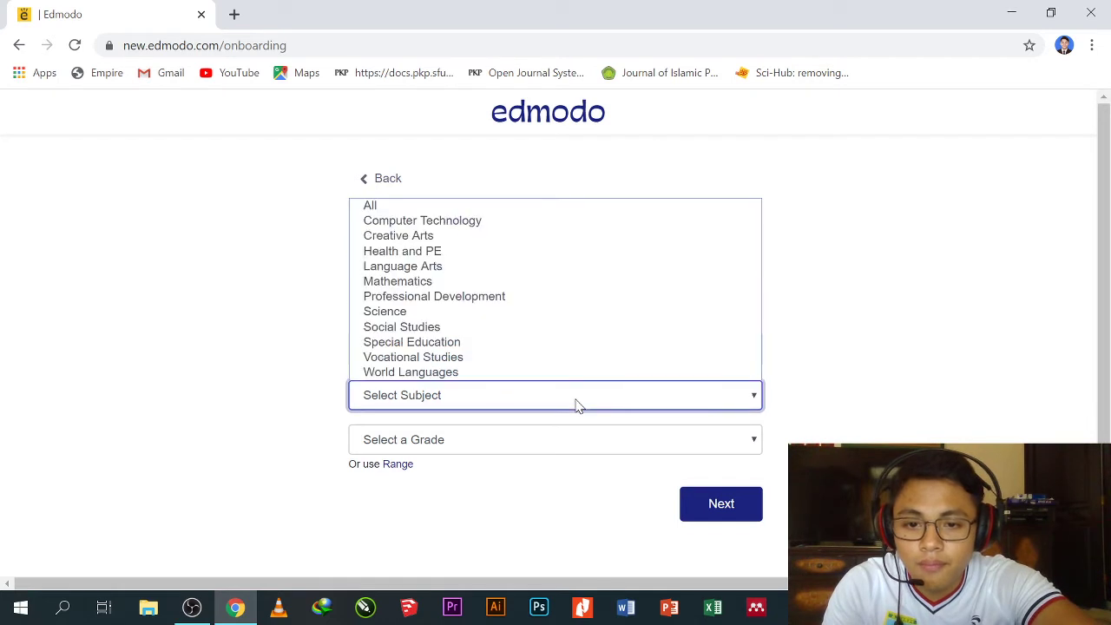
left_click(493, 251)
left_click(500, 439)
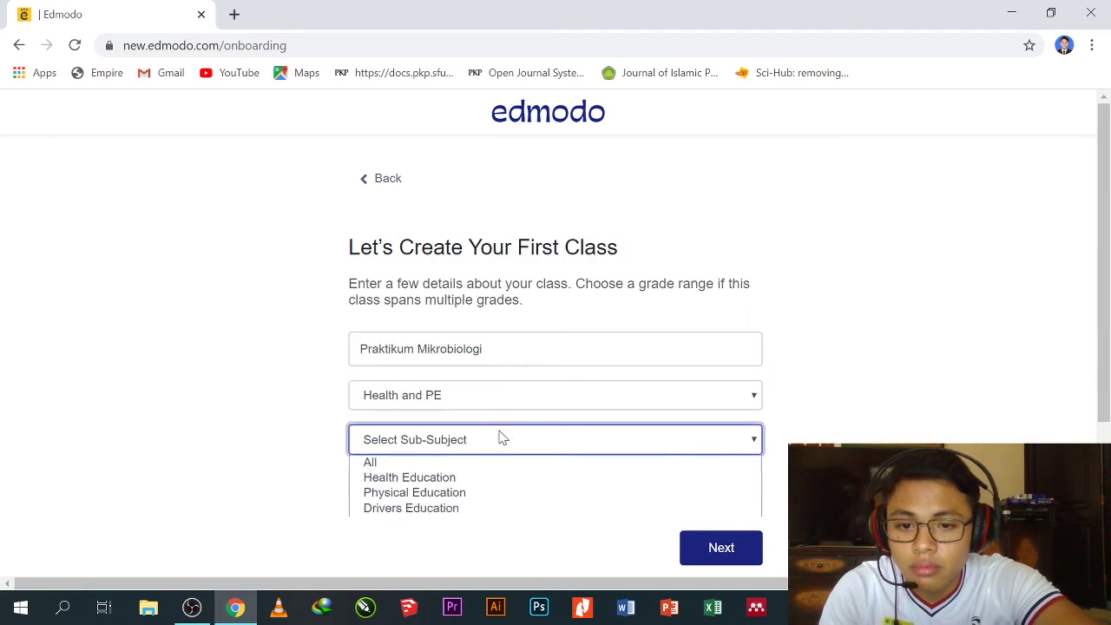
scroll(414, 461, "down", 1)
left_click(425, 364)
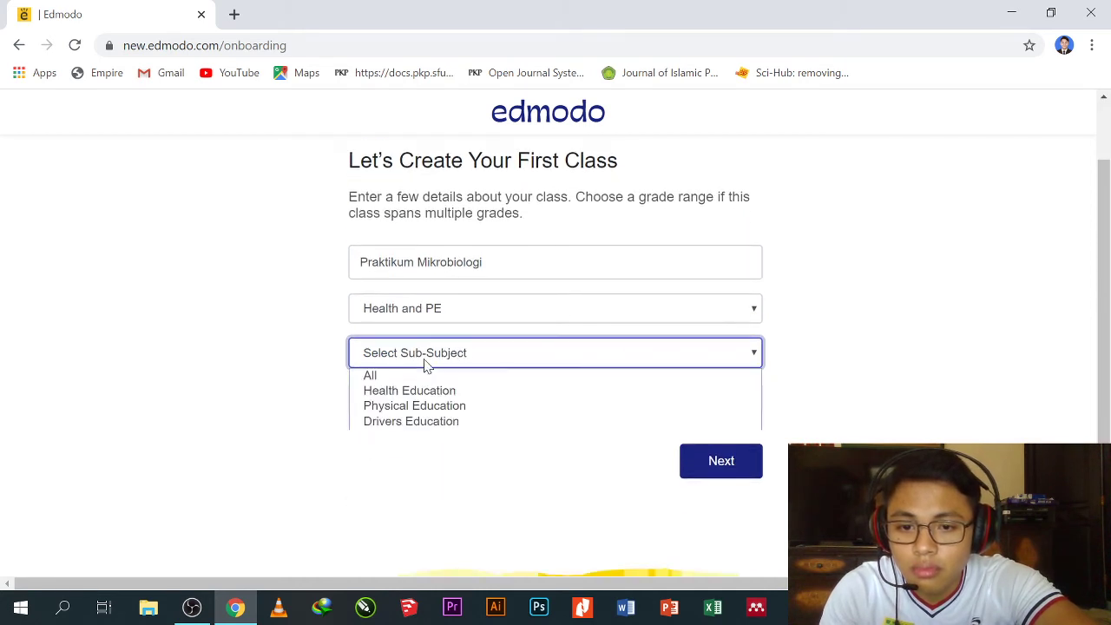
left_click(458, 392)
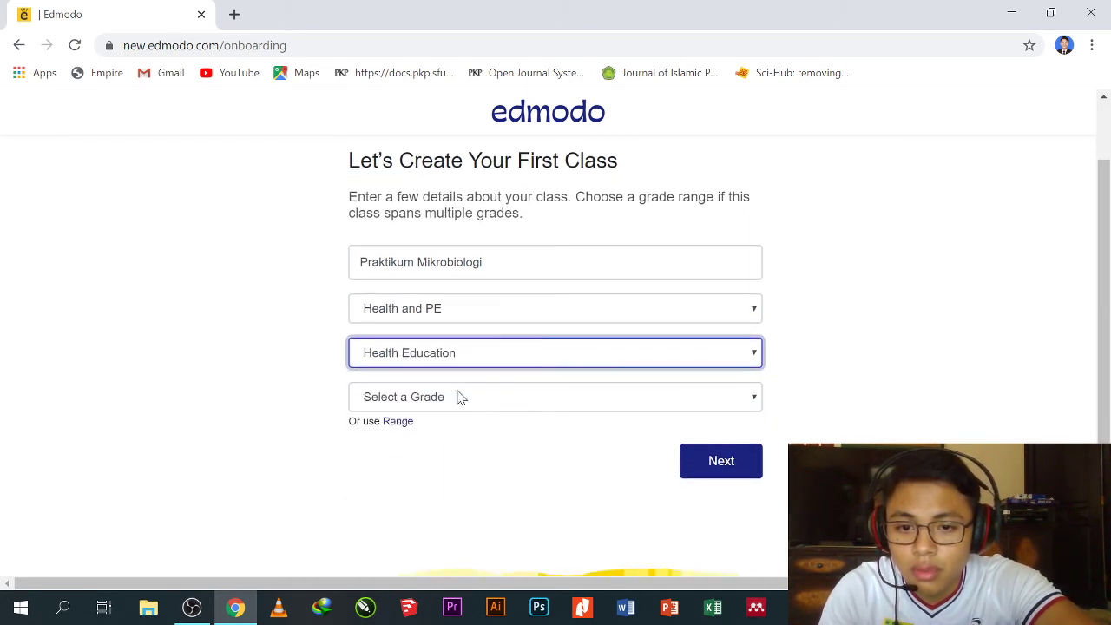
left_click(532, 392)
left_click(514, 359)
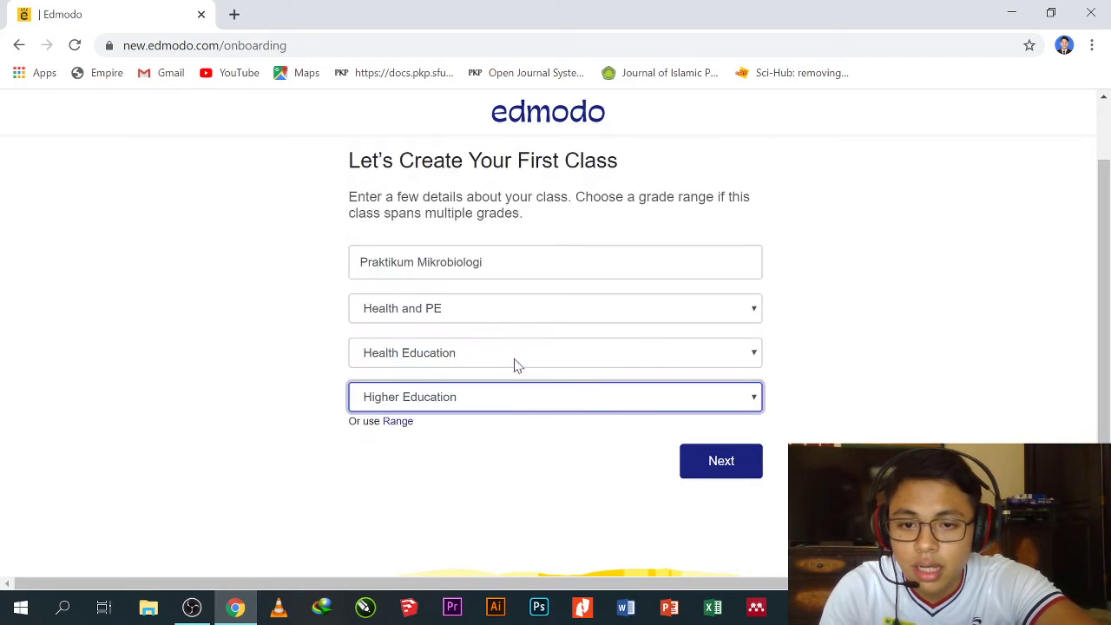
left_click(734, 467)
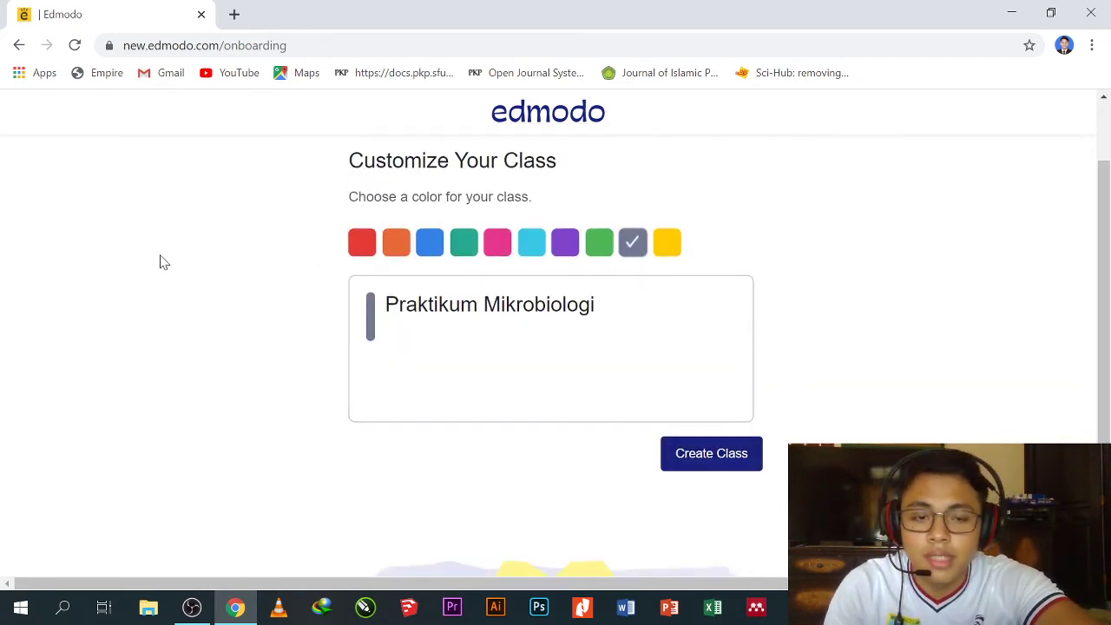
Choose red as the class color and create the class
left_click(400, 247)
left_click(358, 247)
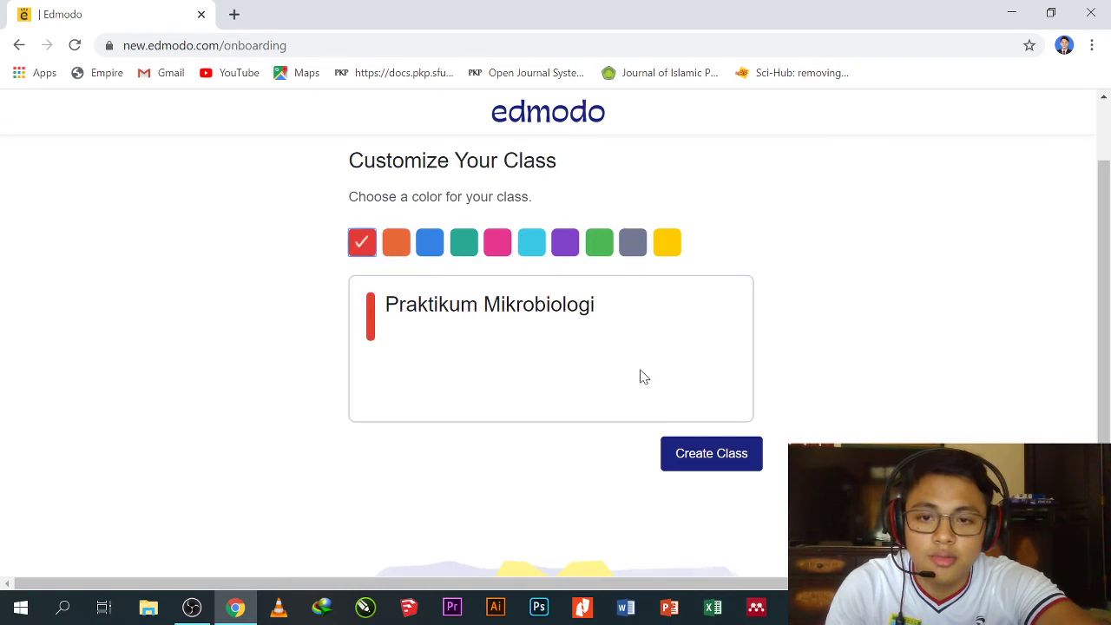
left_click(721, 457)
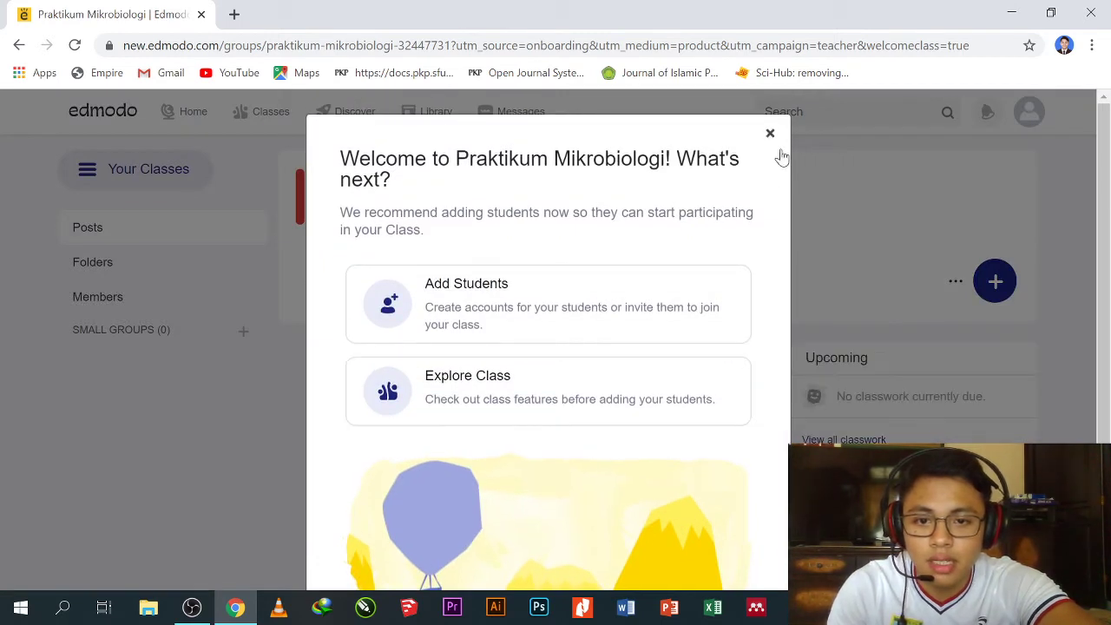
Dismiss the class welcome dialog without adding students and look over the new class page with its class code
scroll(347, 298, "down", 1)
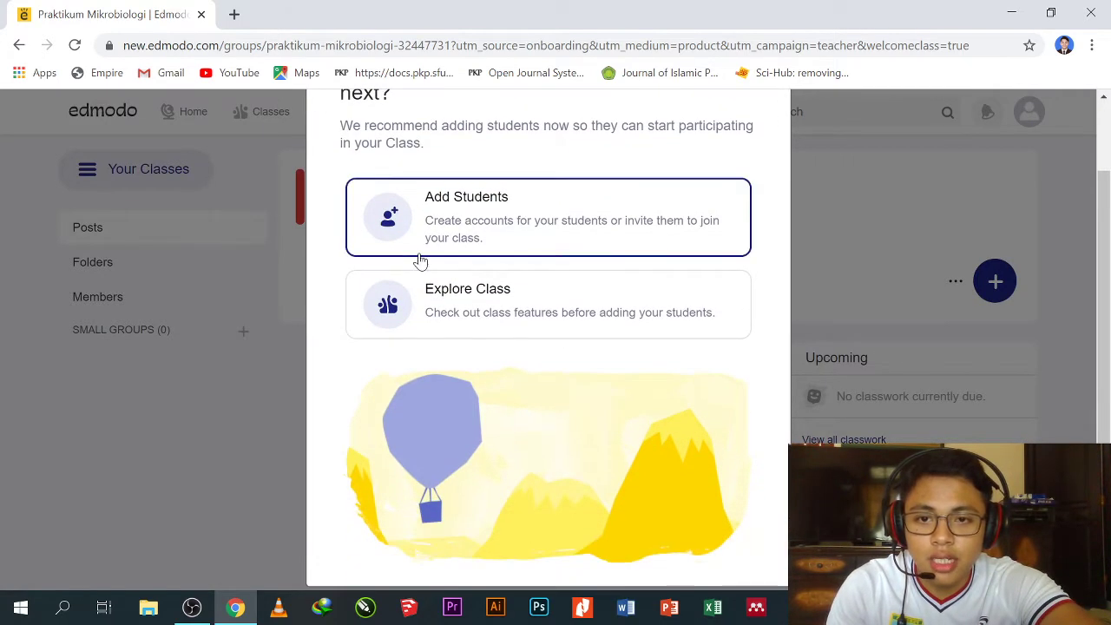
scroll(593, 288, "up", 1)
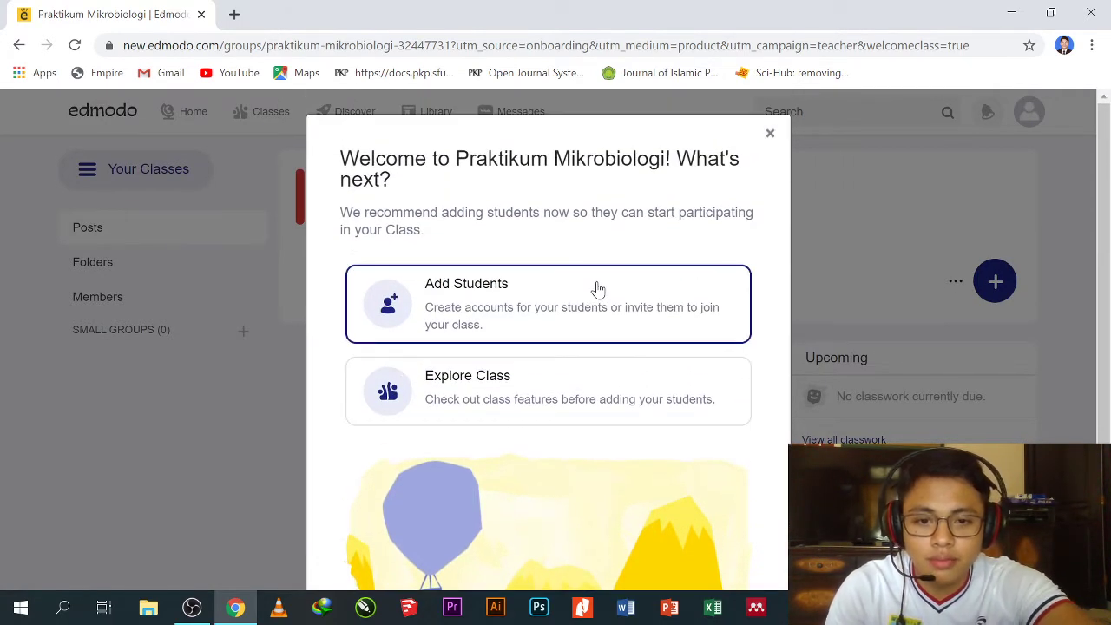
left_click(770, 137)
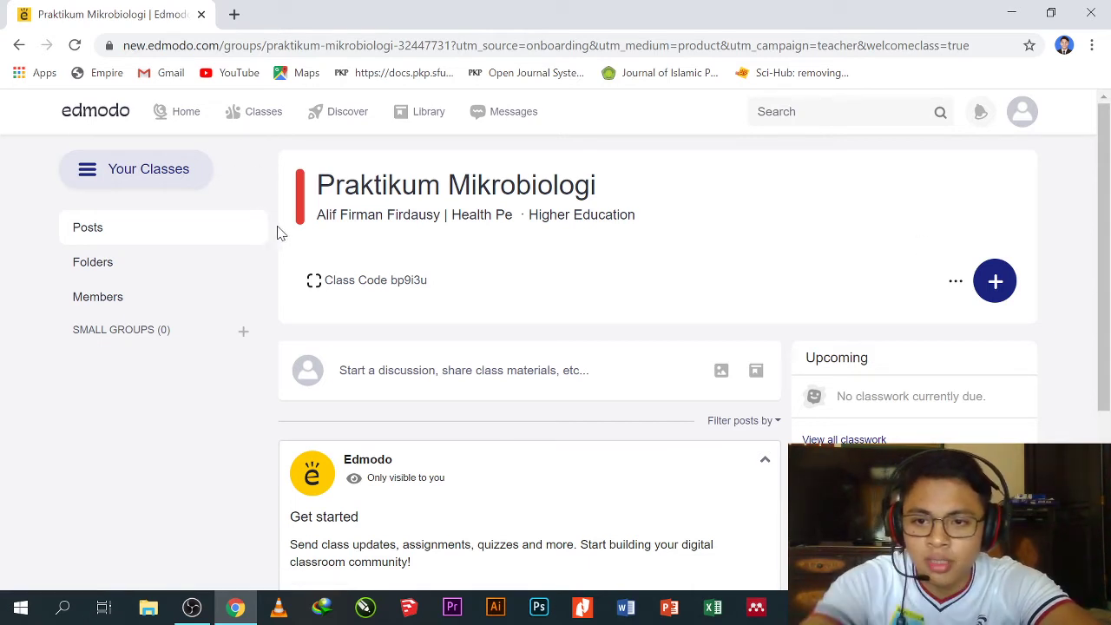
scroll(382, 323, "down", 3)
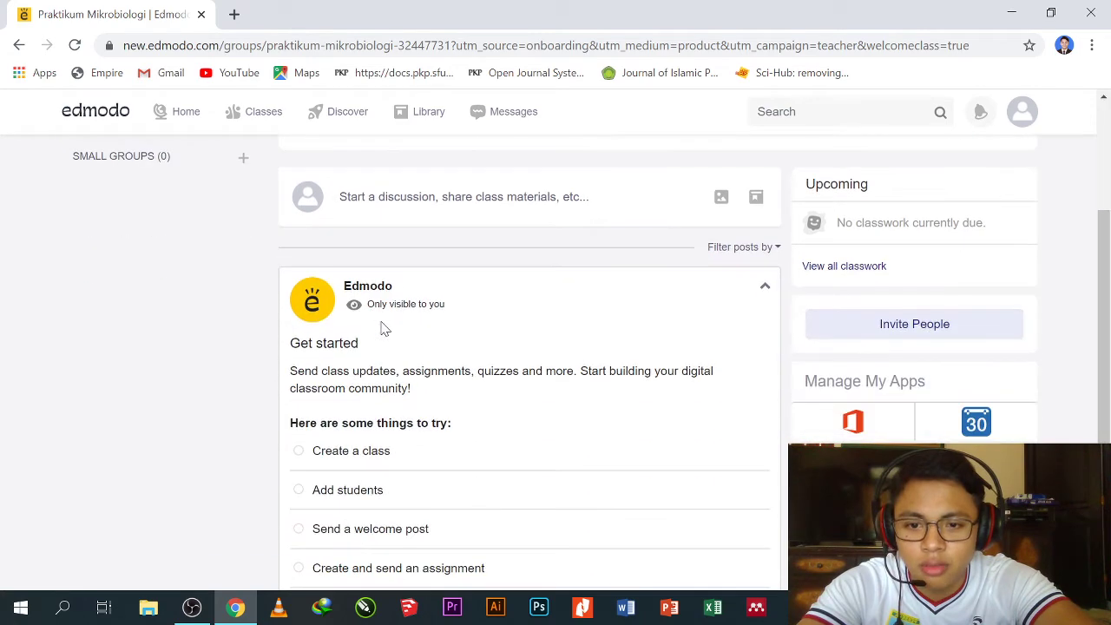
scroll(382, 328, "up", 3)
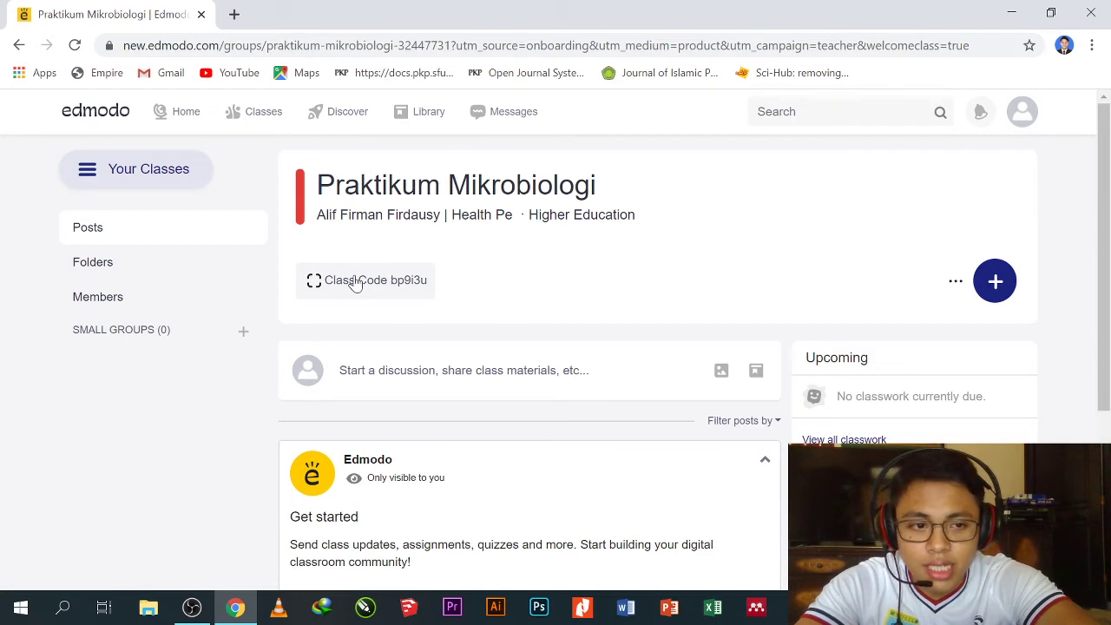
scroll(568, 355, "down", 1)
scroll(571, 356, "up", 1)
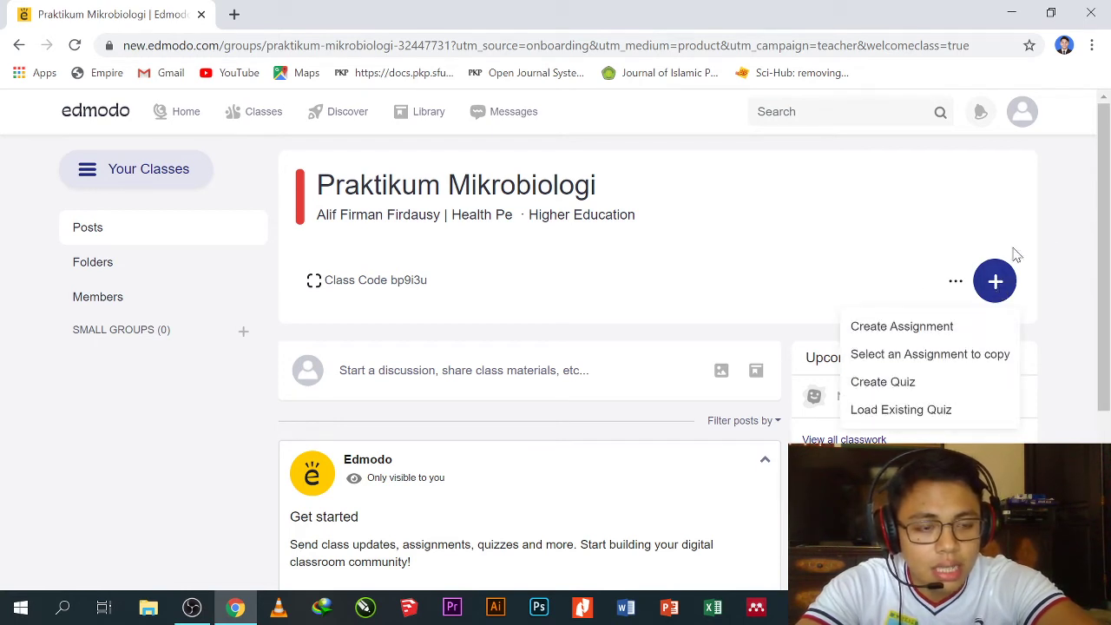
Create a new quiz in the class and title it Postest I
mouse_move(996, 281)
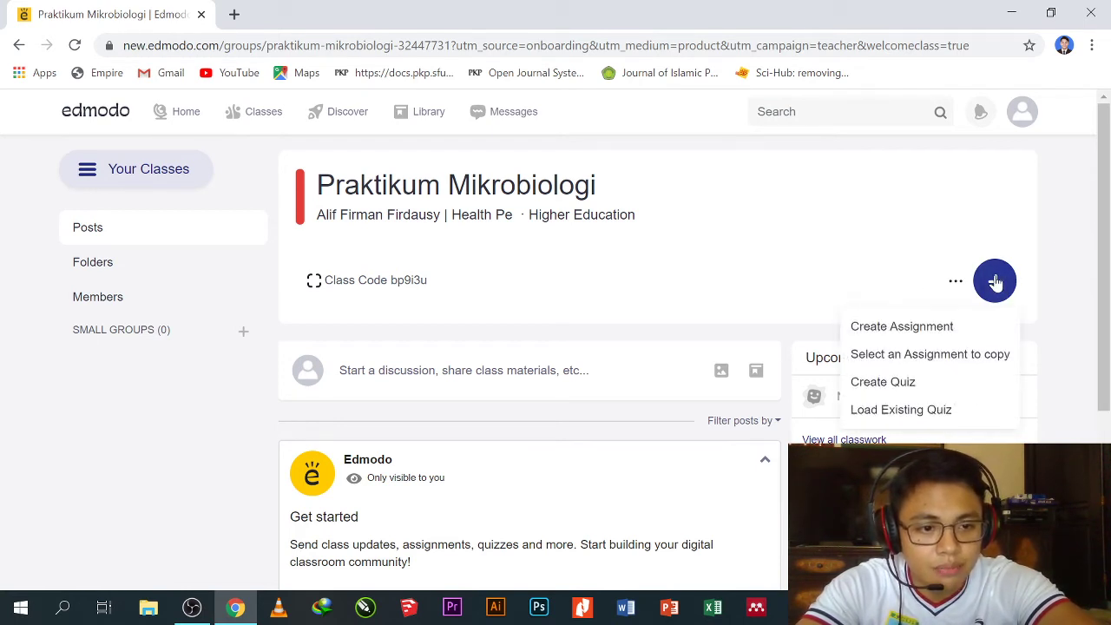
left_click(894, 391)
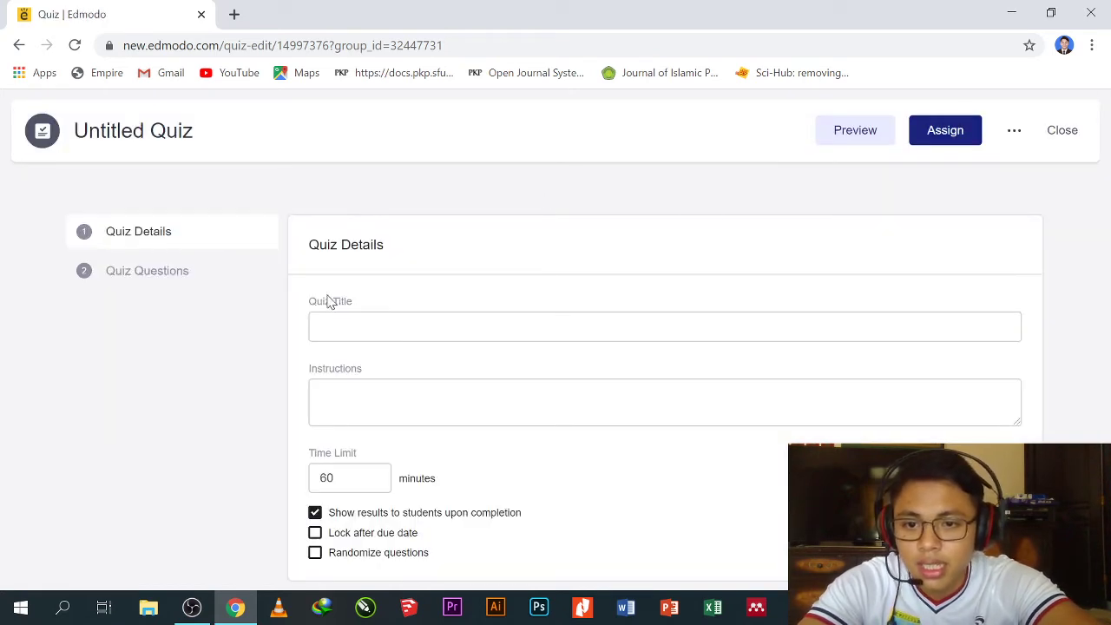
left_click(320, 326)
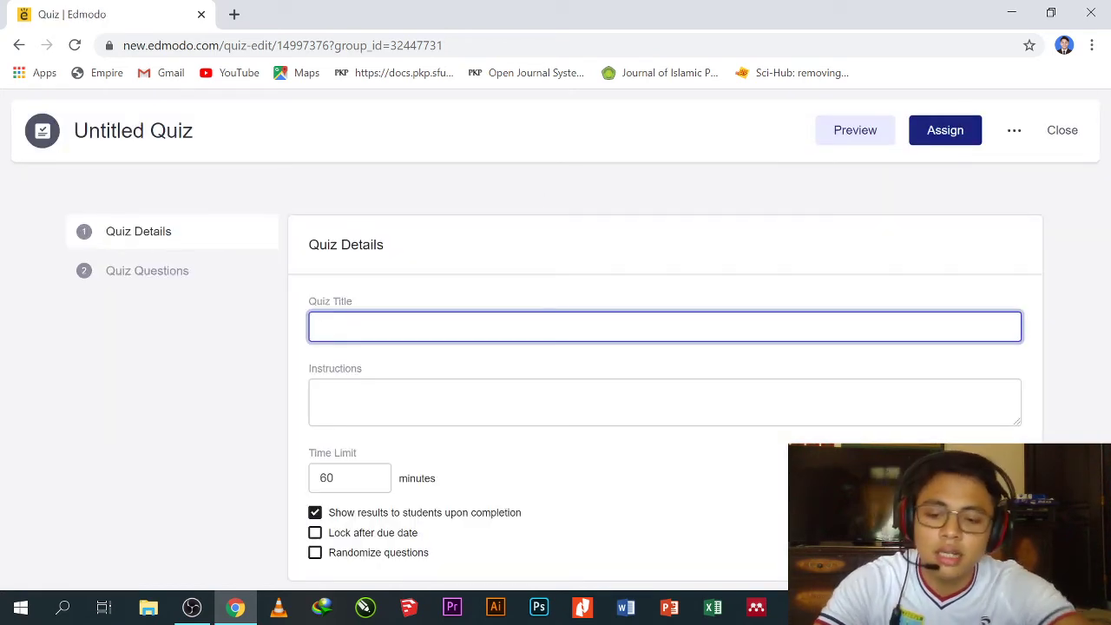
type("Postes")
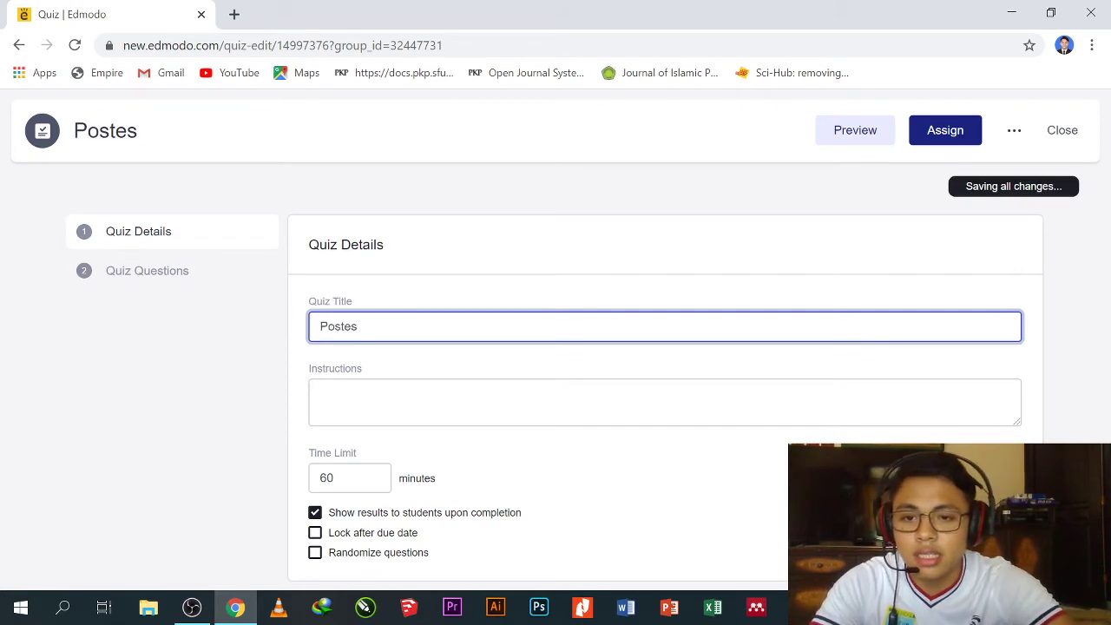
type("t I")
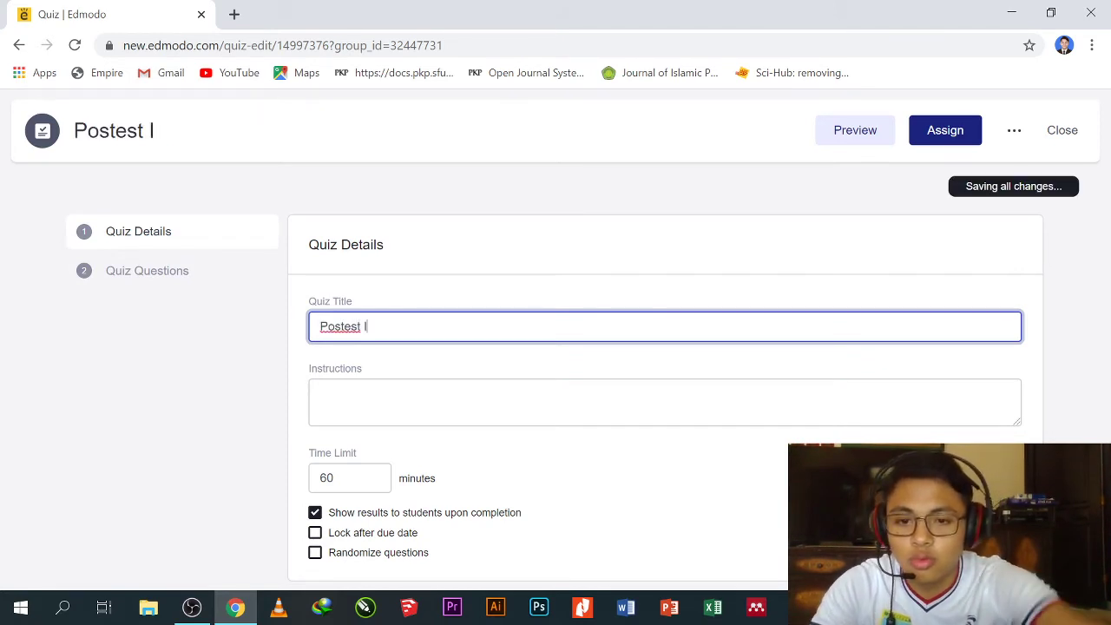
Set the quiz time limit to 15 minutes and enable locking after the due date
key("Tab")
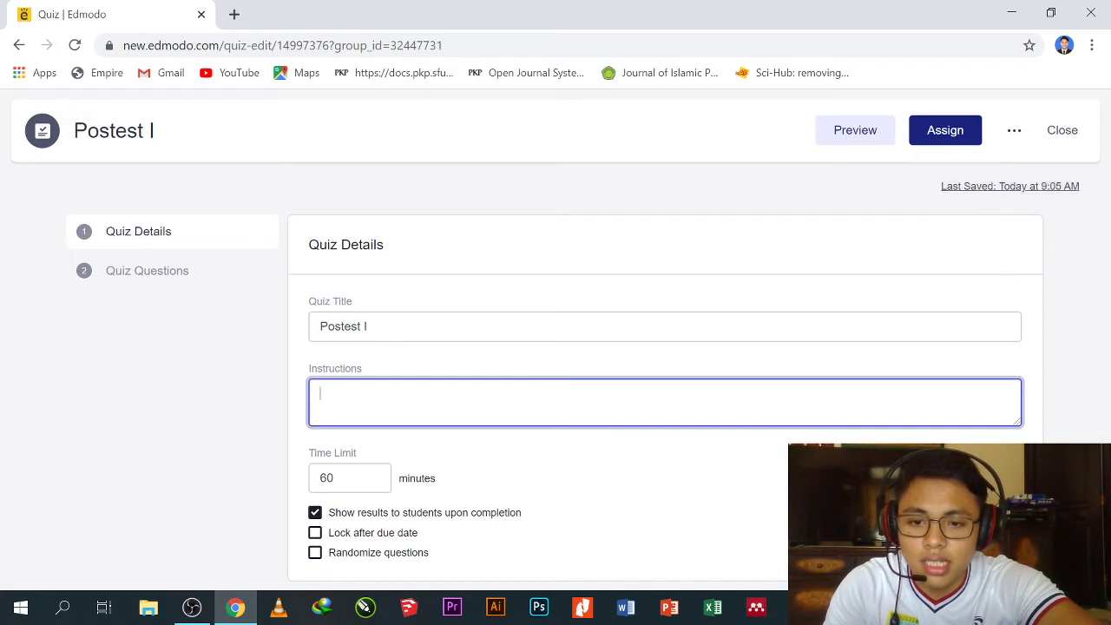
key("Tab")
left_click(251, 469)
double_click(327, 479)
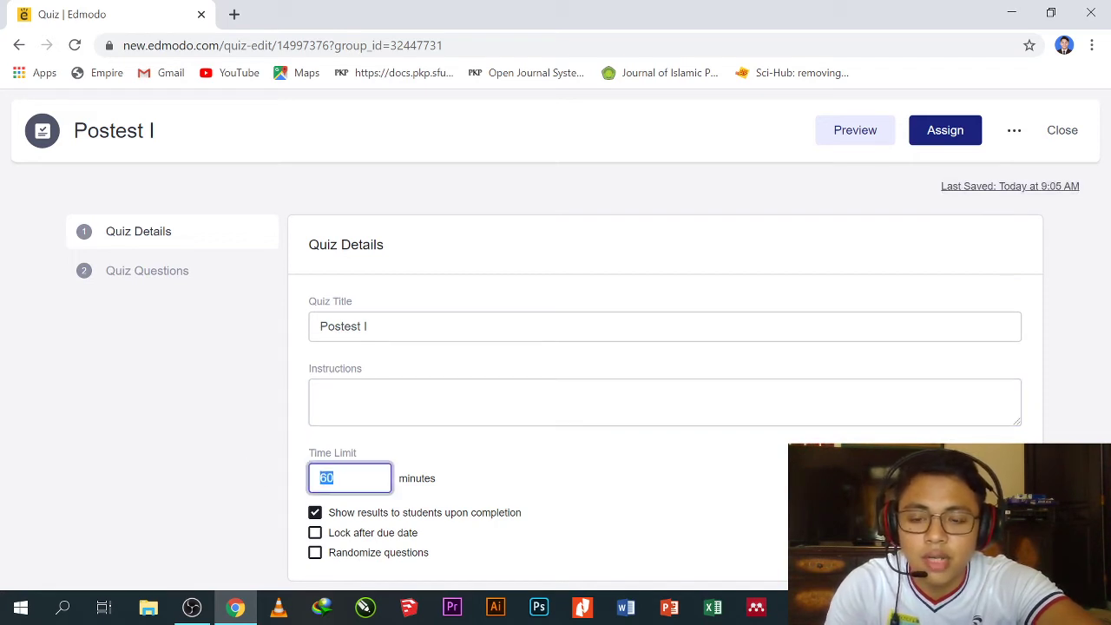
type("15")
left_click(248, 489)
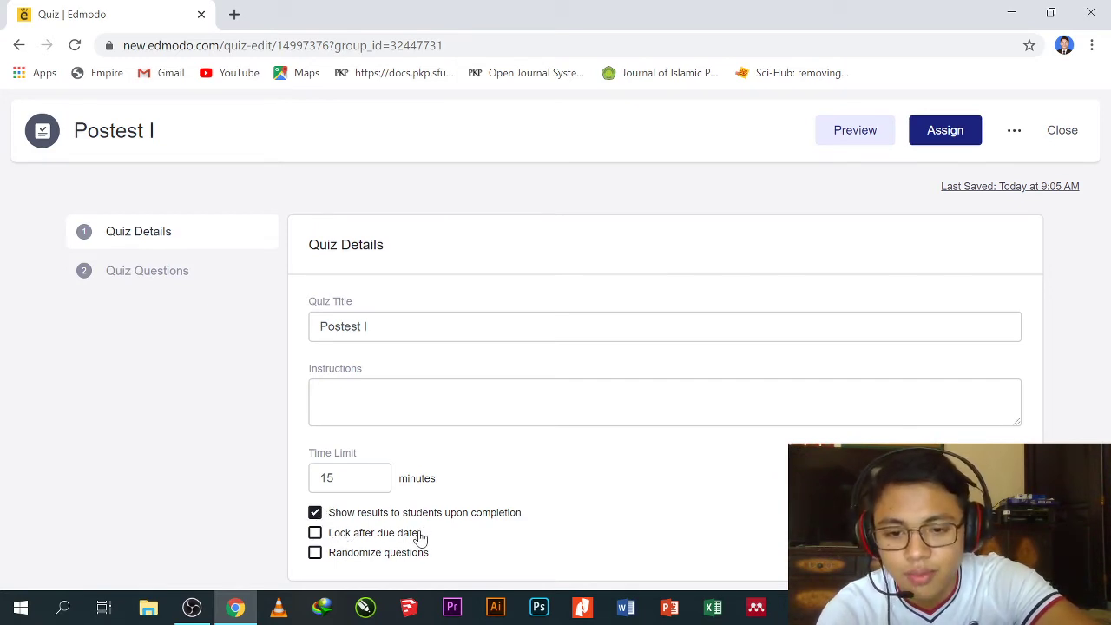
left_click(315, 533)
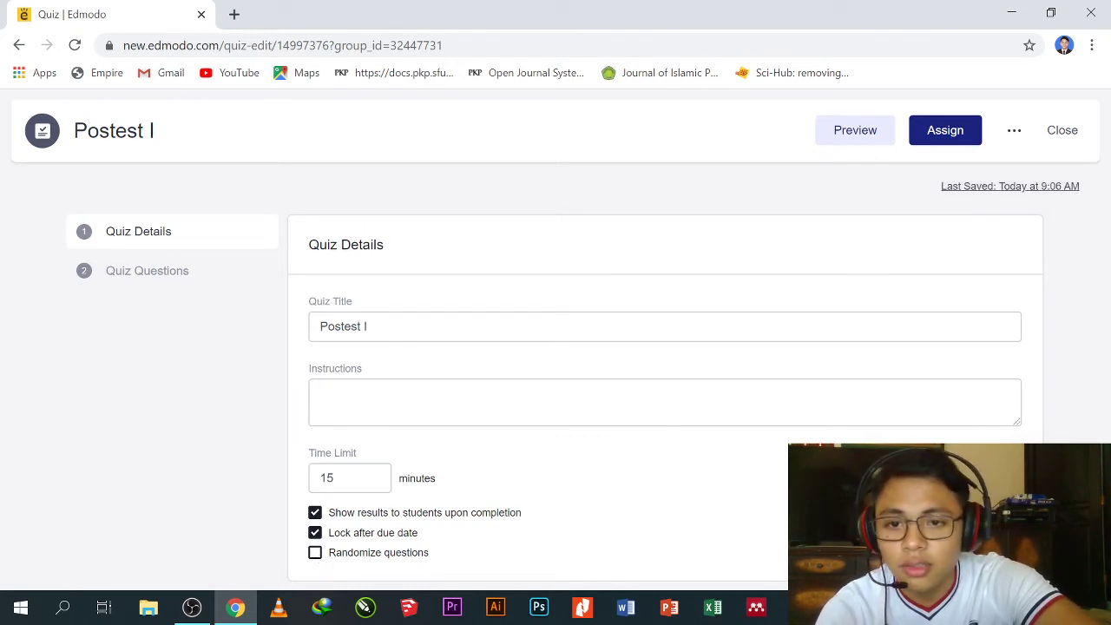
Go to the quiz questions and change the first question's type to Short Answer
left_click(122, 276)
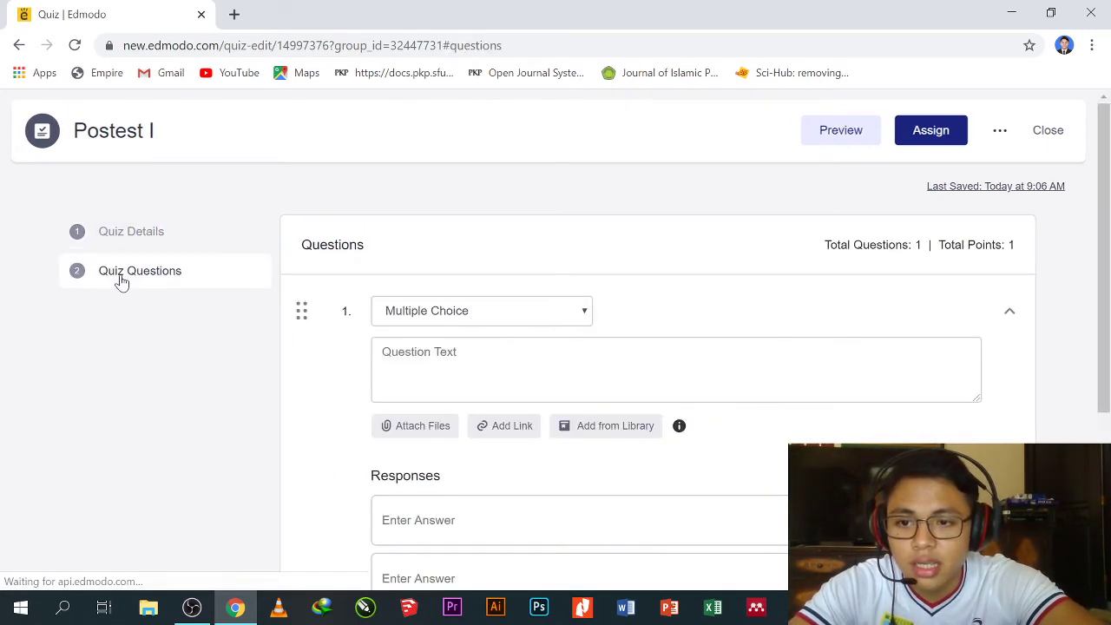
scroll(564, 309, "down", 1)
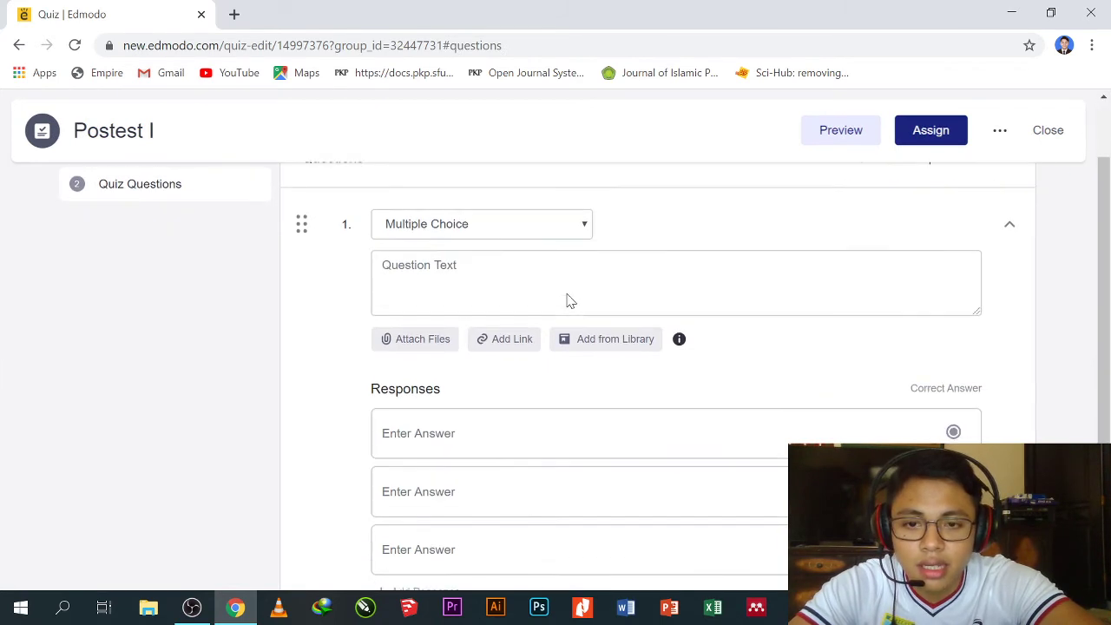
scroll(567, 295, "up", 1)
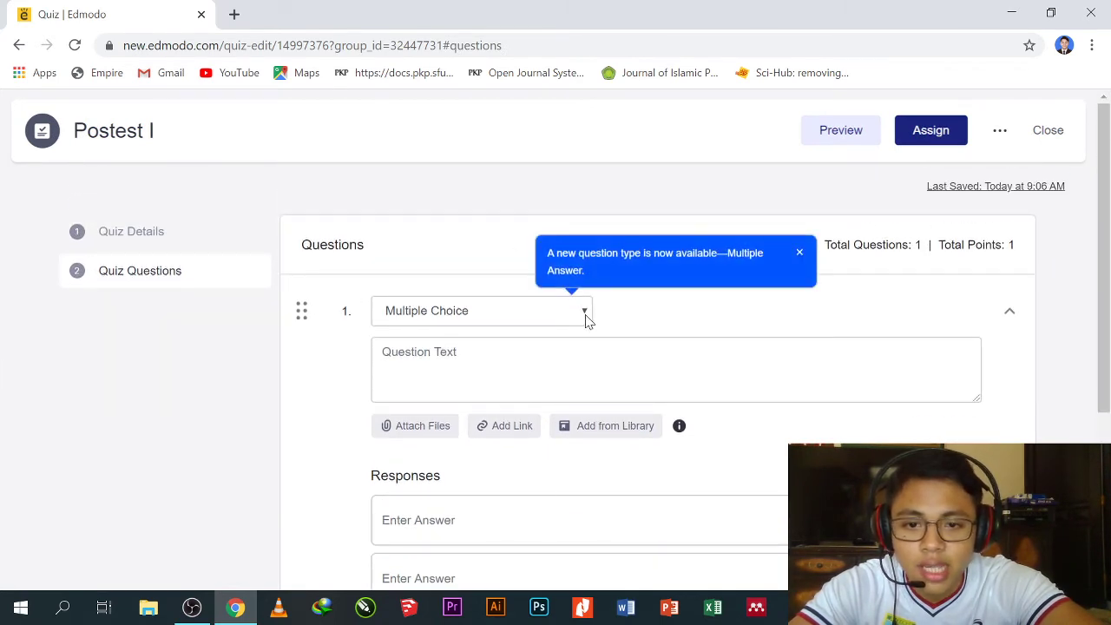
left_click(586, 319)
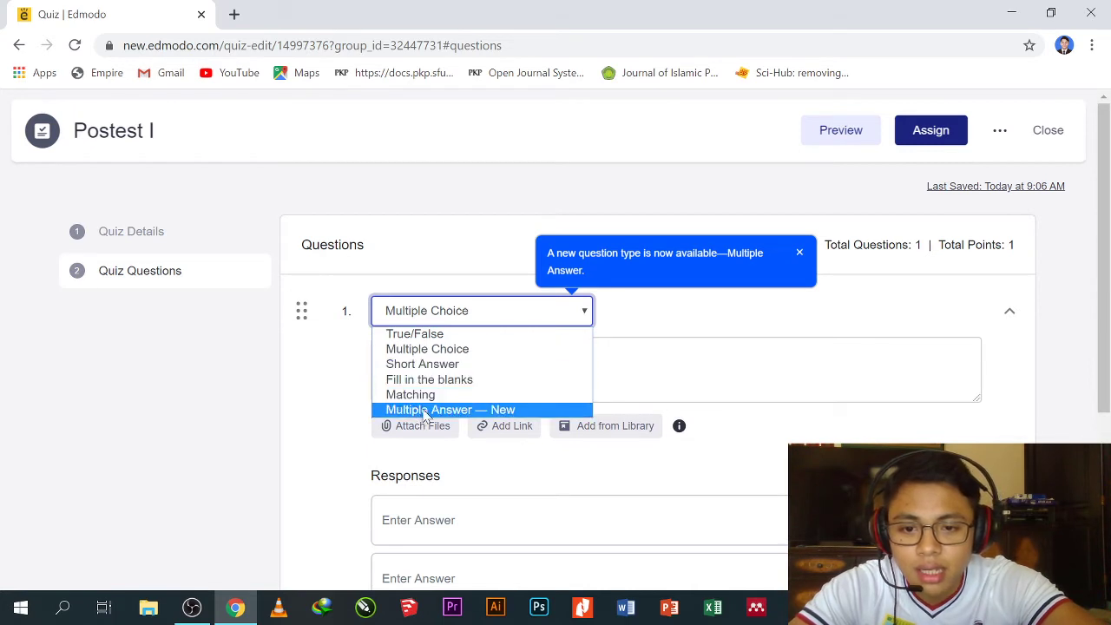
left_click(444, 369)
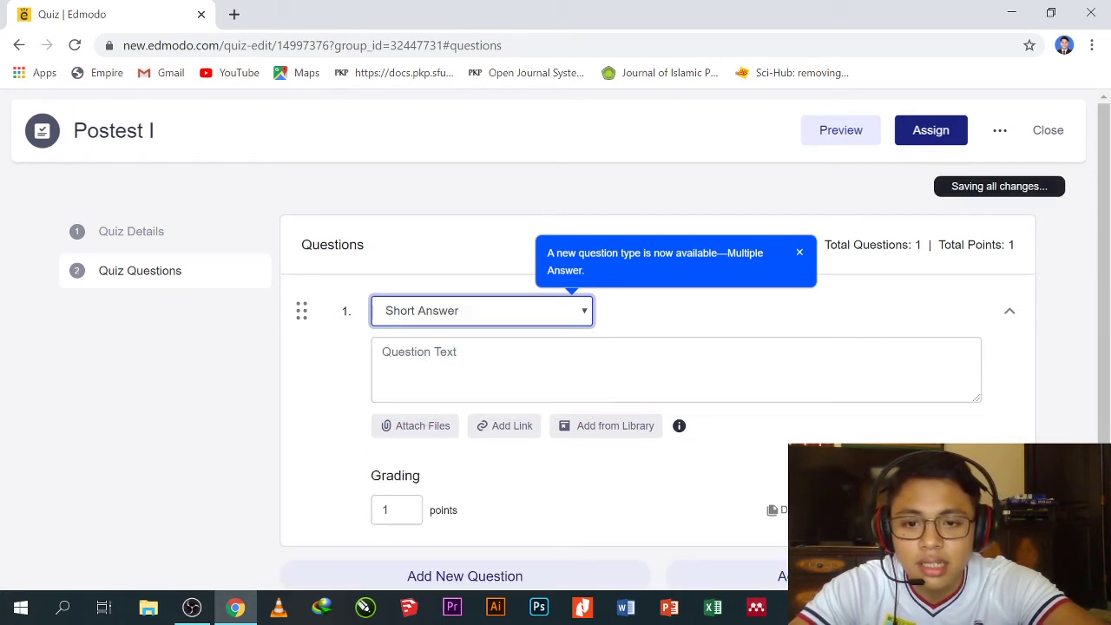
type("sadsafasfs")
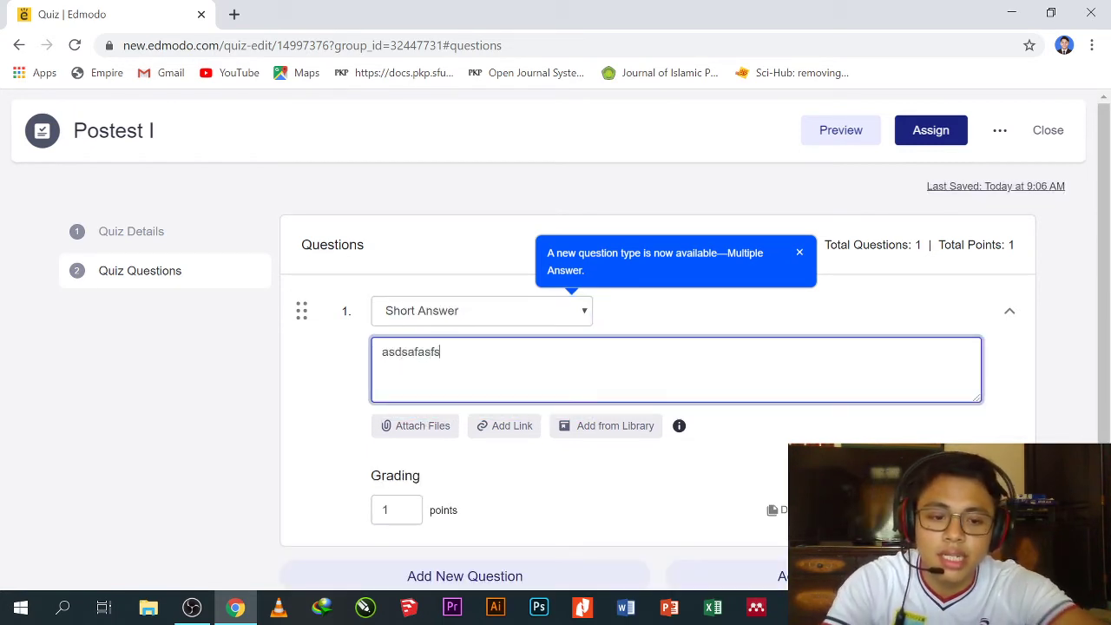
key("BackSpace")
key("BackSpace")
key("BackSpace")
key("BackSpace")
key("BackSpace")
key("BackSpace")
key("BackSpace")
key("BackSpace")
key("BackSpace")
key("BackSpace")
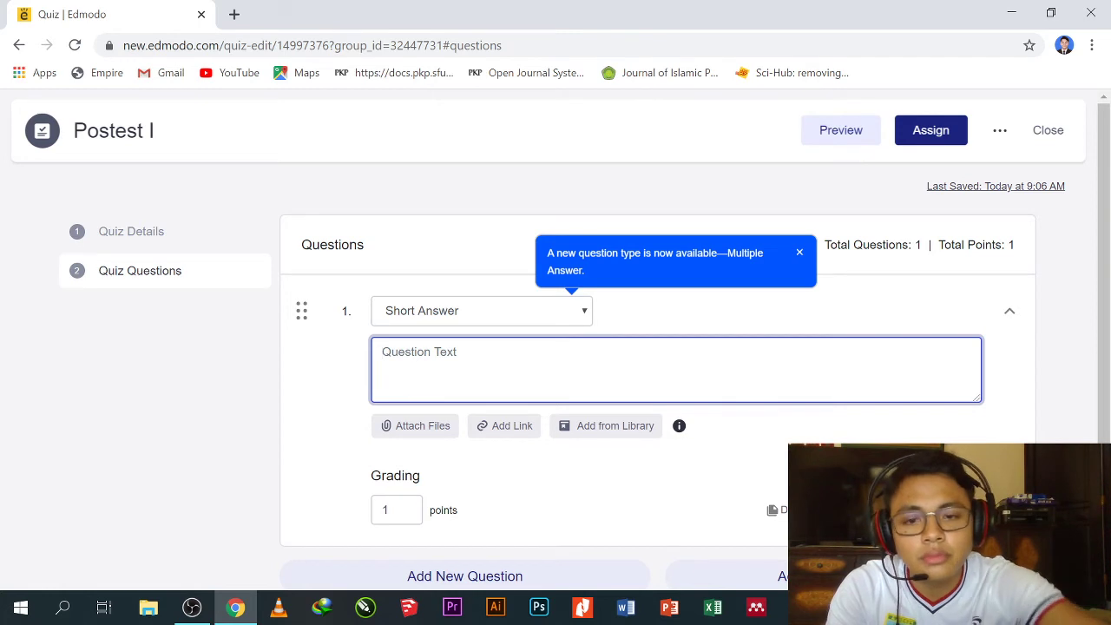
Enter ASDASDADA as the first question's text and set its grading to 20 points
type("ASDASDADA")
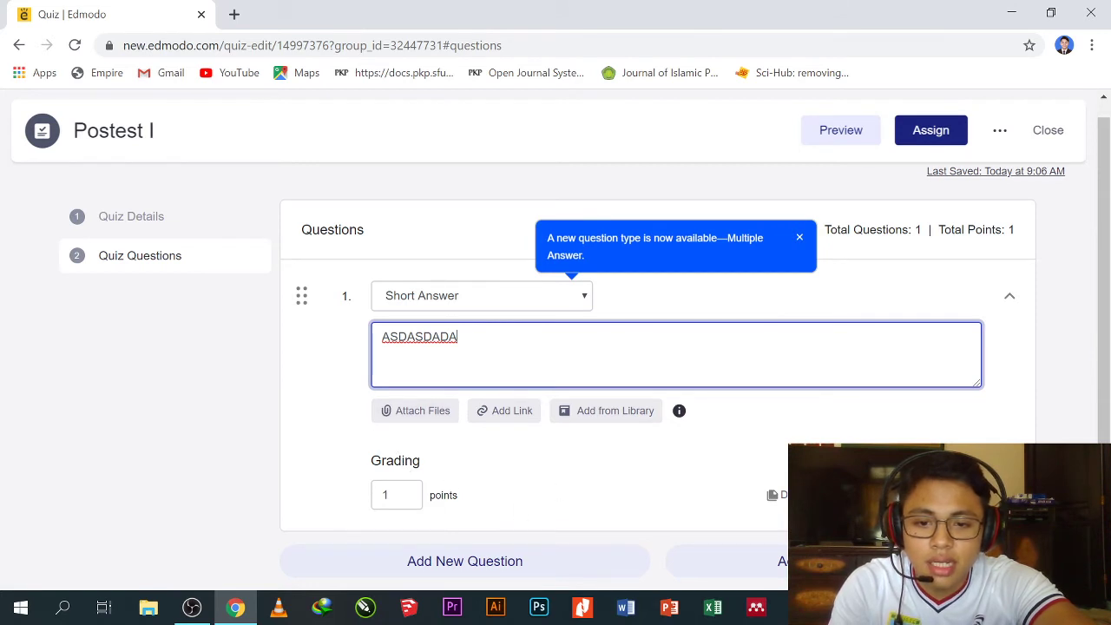
left_click(388, 495)
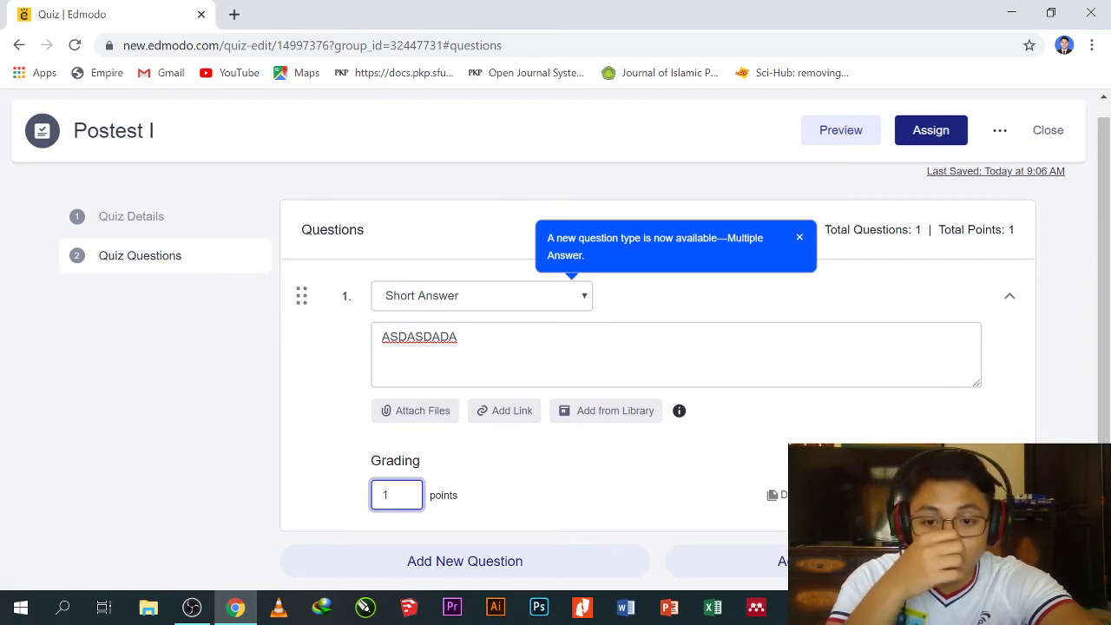
left_click_drag(392, 495, 364, 497)
type("20")
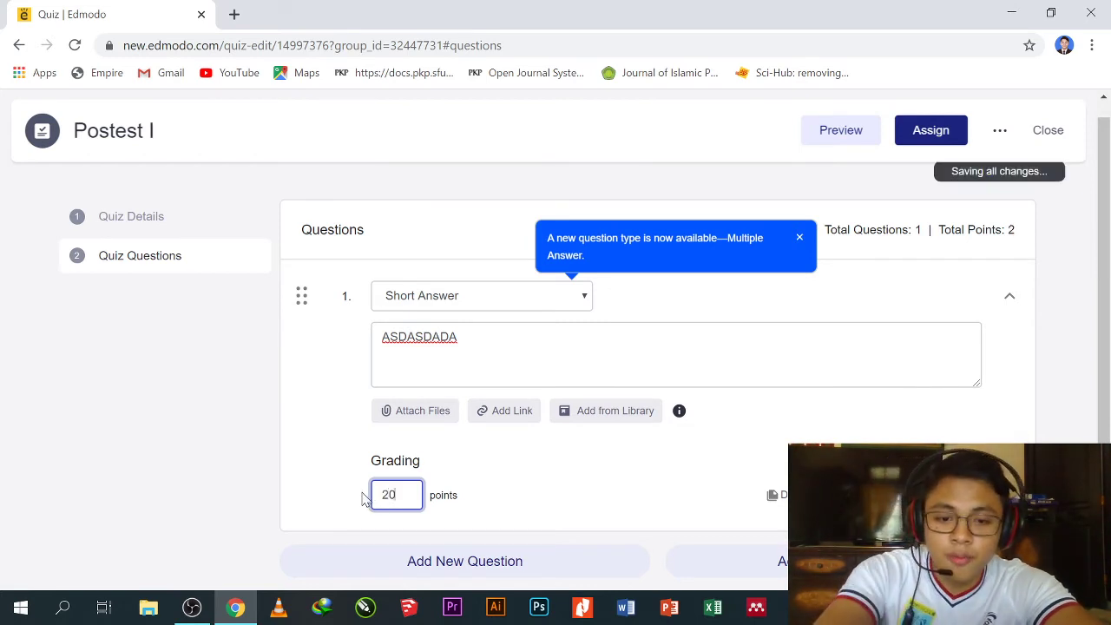
left_click(637, 490)
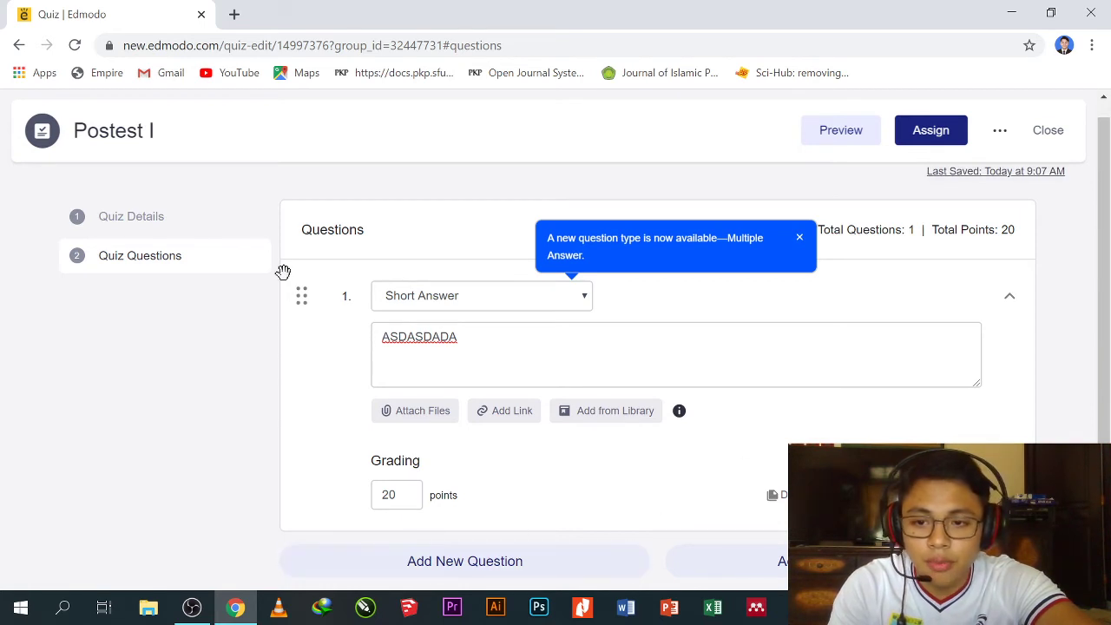
Add a second short-answer question to the quiz
left_click(482, 563)
scroll(506, 315, "down", 4)
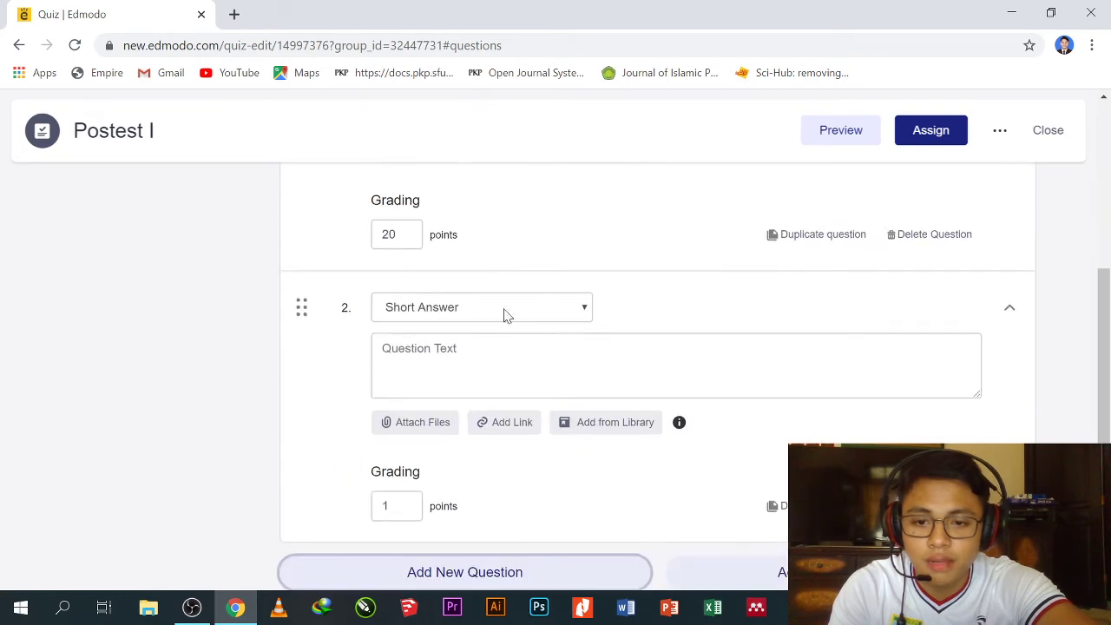
scroll(506, 316, "up", 4)
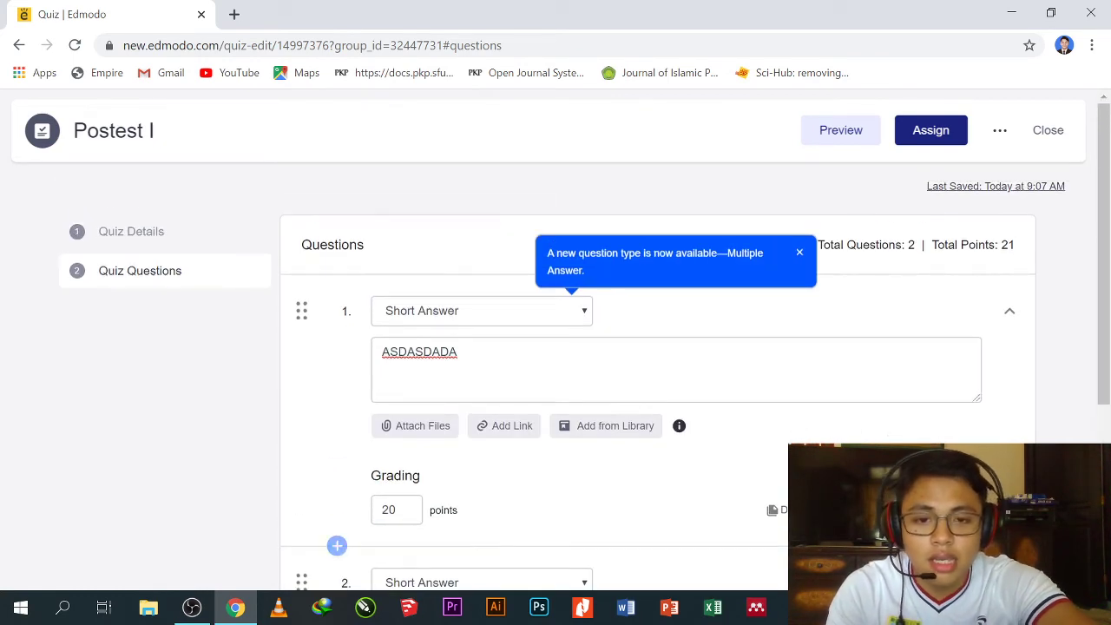
scroll(439, 482, "down", 3)
Try to assign the quiz with the second question left blank, and dismiss the resulting dialog
scroll(865, 206, "up", 2)
scroll(865, 205, "up", 2)
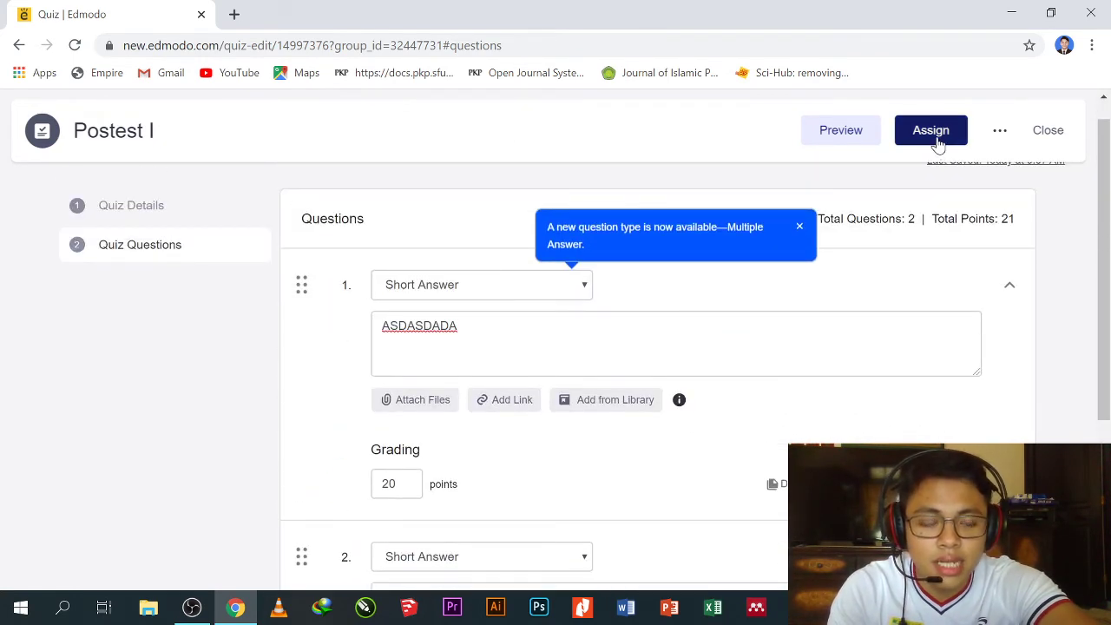
left_click(935, 140)
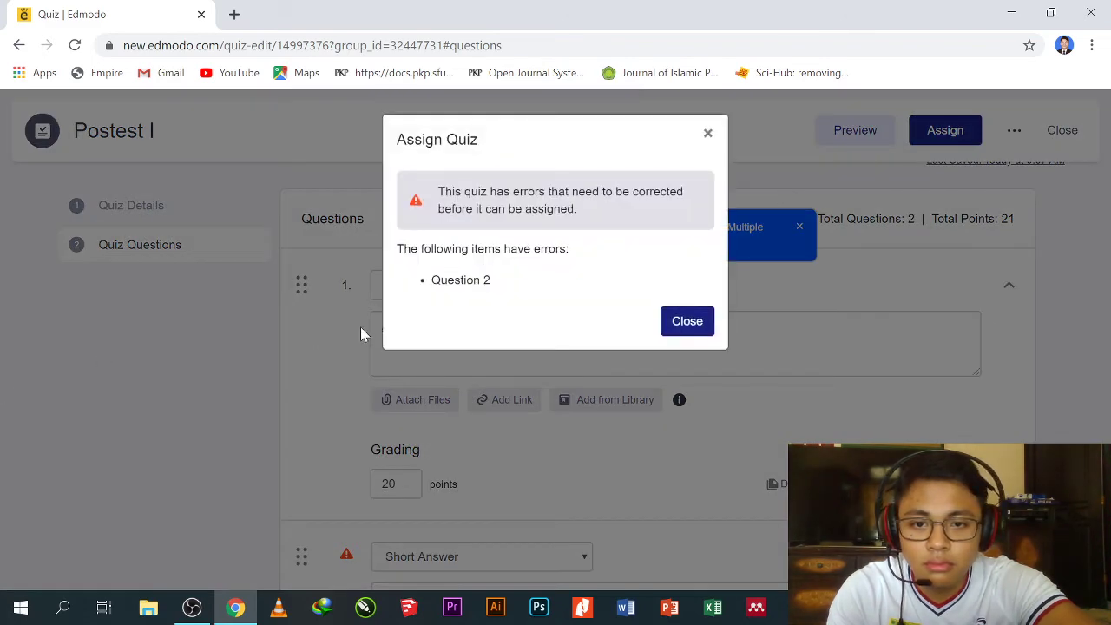
left_click(708, 133)
Enter adasd as the second question's text and set its grading to 20 points
scroll(347, 390, "down", 4)
scroll(441, 345, "up", 1)
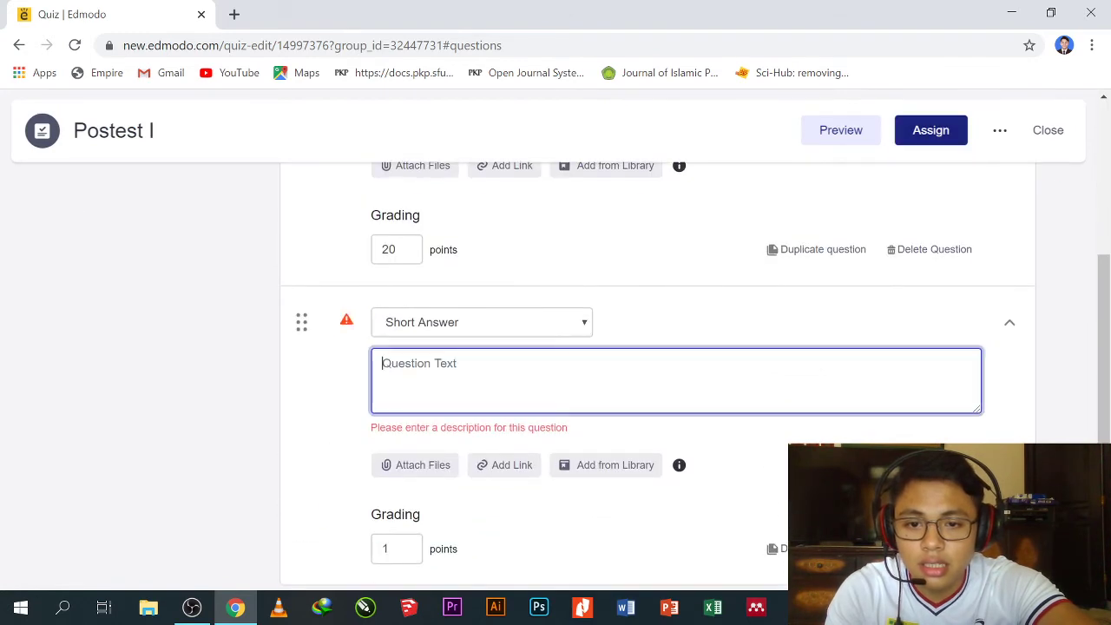
type("adasd")
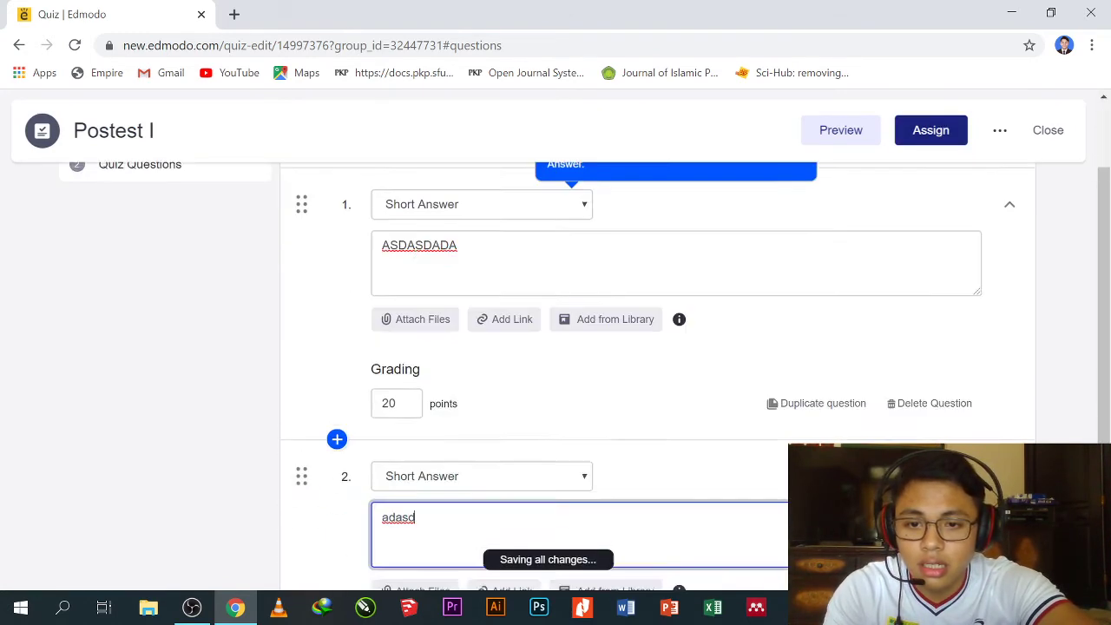
left_click_drag(395, 495, 363, 493)
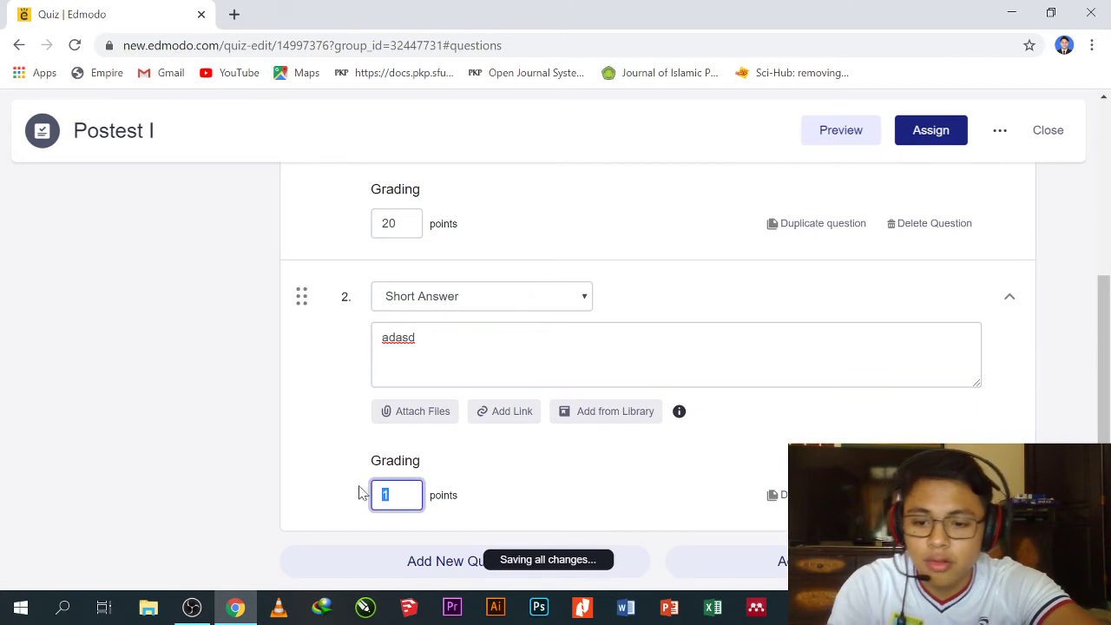
type("20")
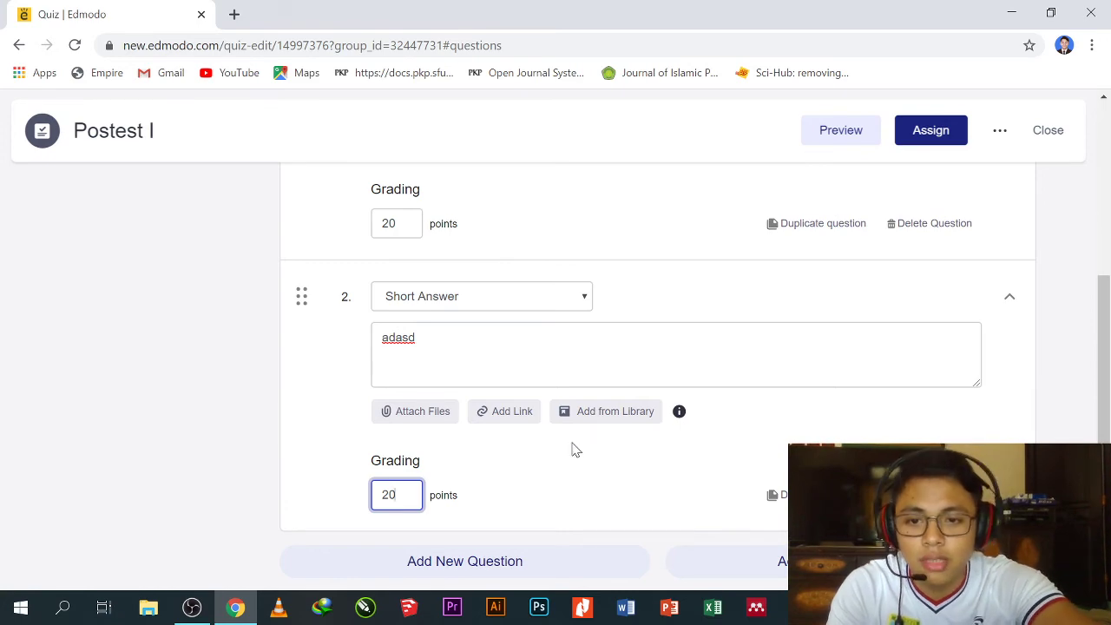
Open the assignment settings for the Postest I quiz and set the due date to 03/28/2020
scroll(599, 438, "up", 2)
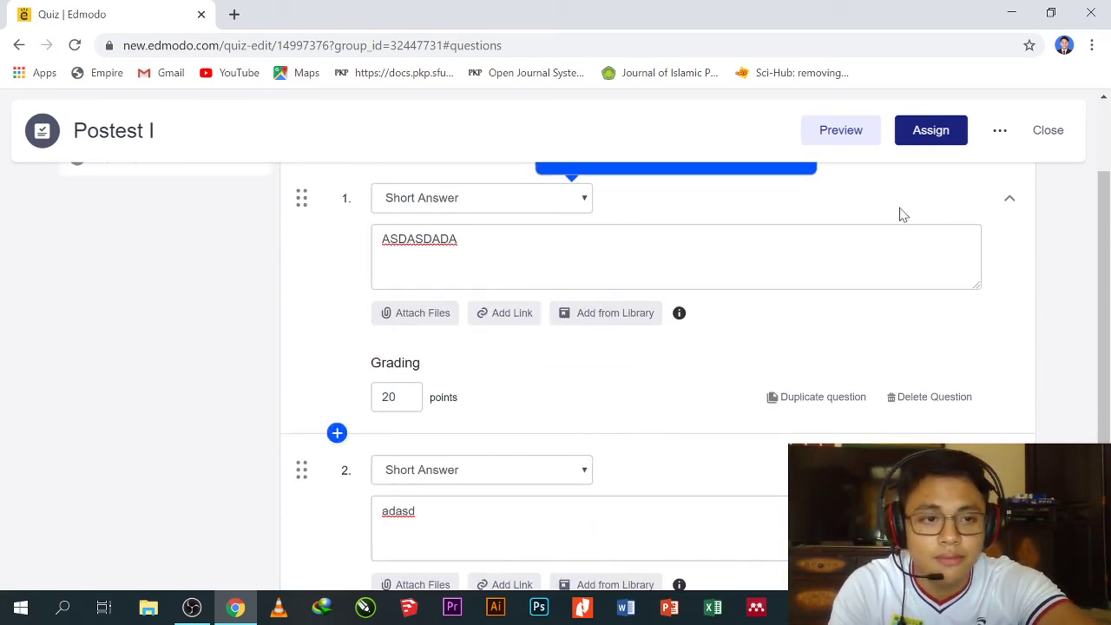
left_click(948, 134)
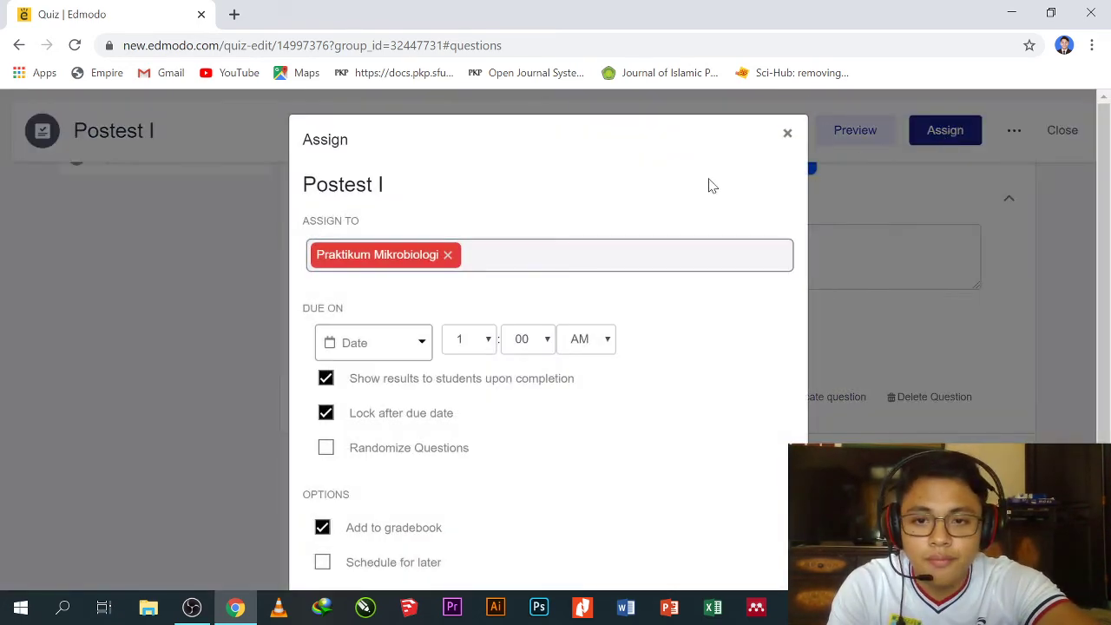
scroll(340, 205, "down", 1)
scroll(368, 245, "up", 1)
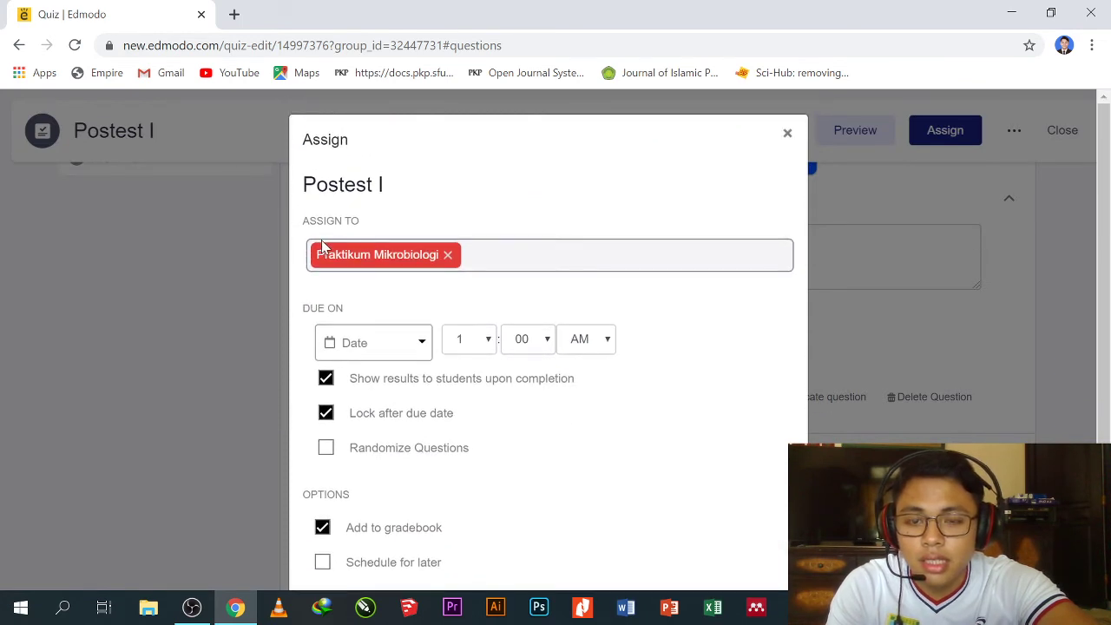
left_click(423, 349)
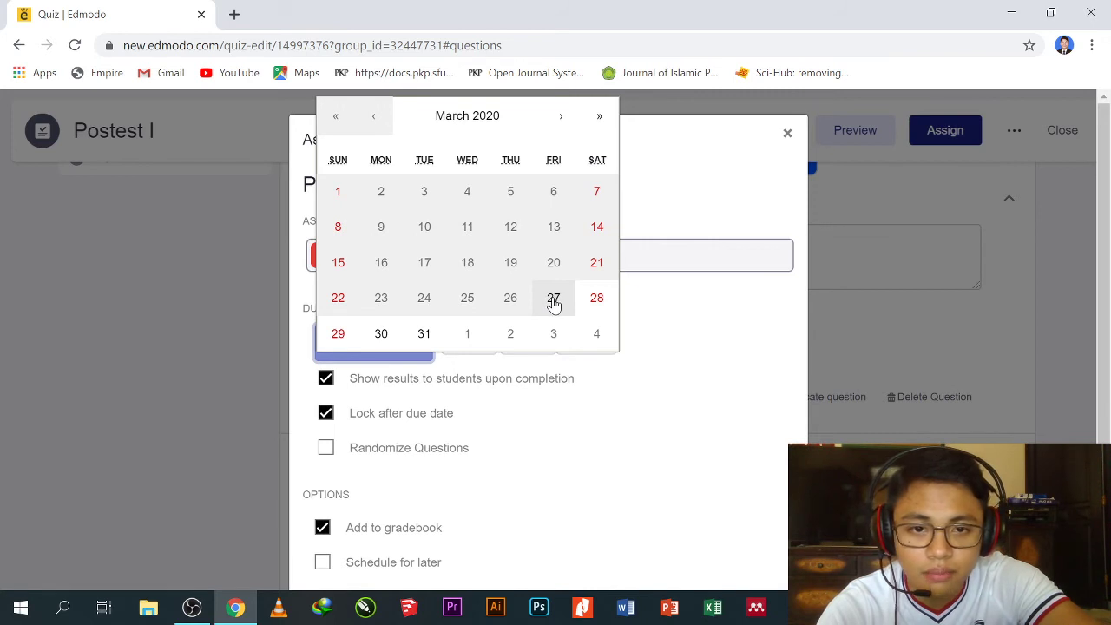
left_click(597, 299)
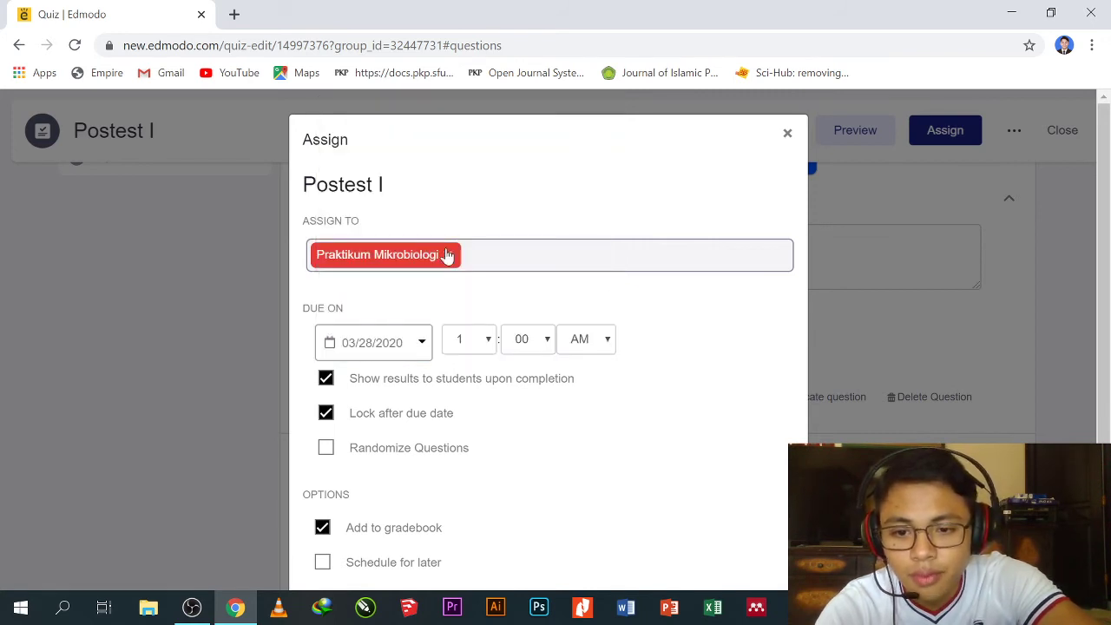
Set the quiz's due time to 8:15 AM
scroll(469, 304, "down", 1)
scroll(491, 322, "up", 1)
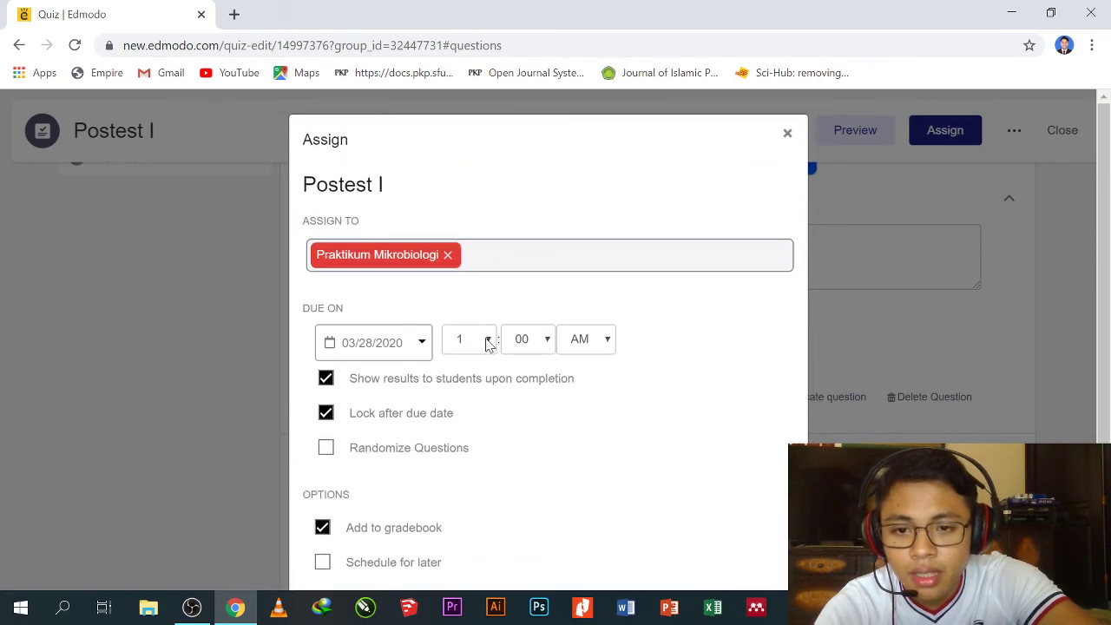
left_click(489, 341)
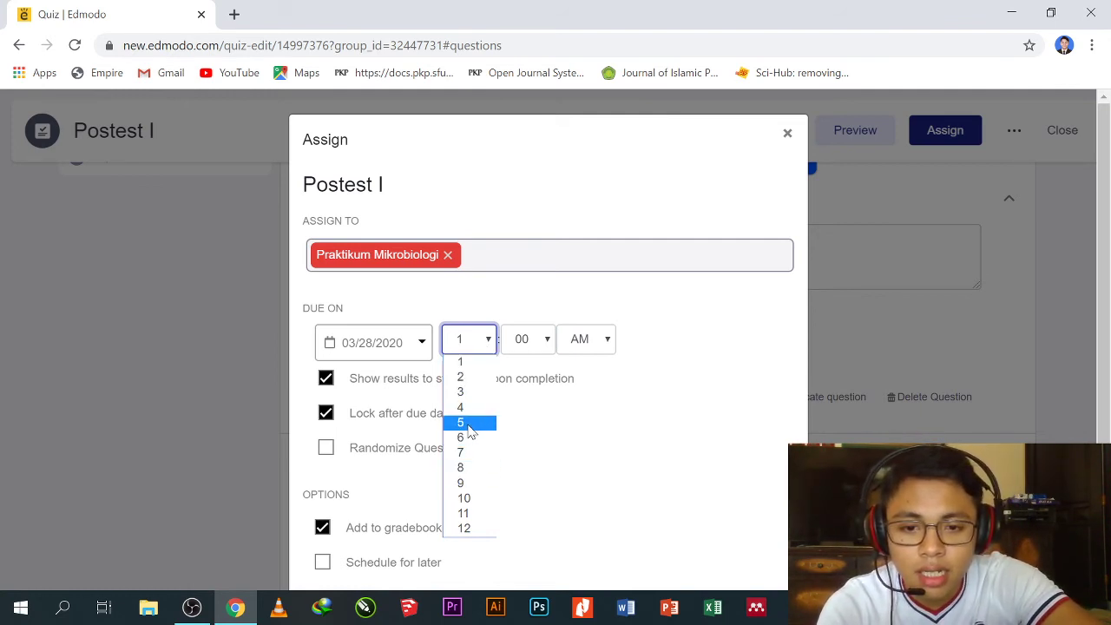
left_click(472, 467)
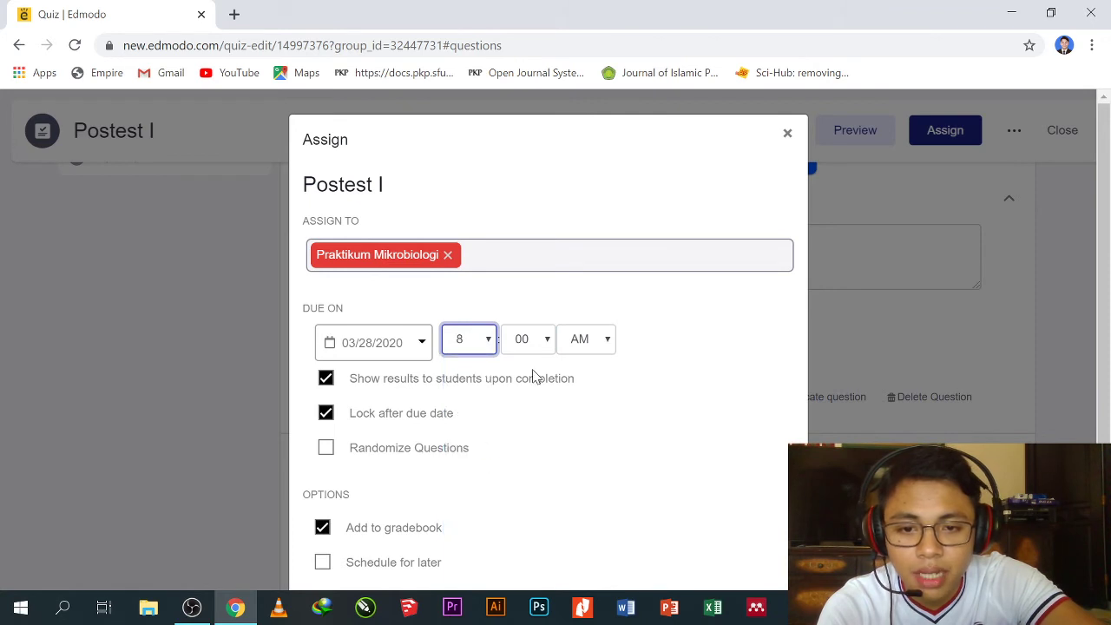
left_click(551, 340)
left_click(550, 340)
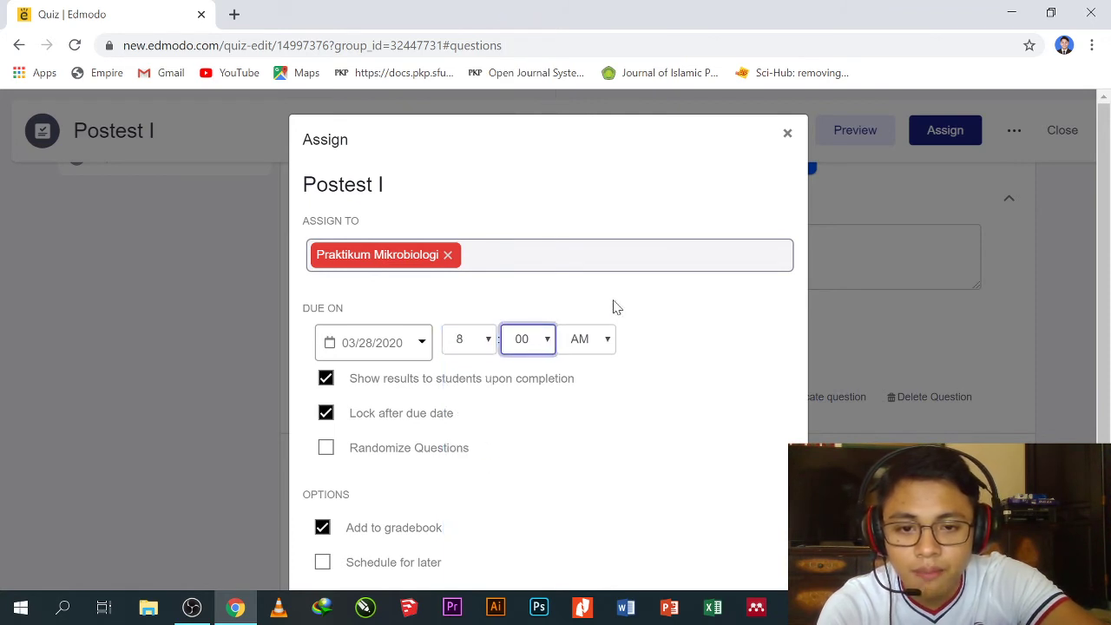
left_click(563, 340)
left_click(547, 350)
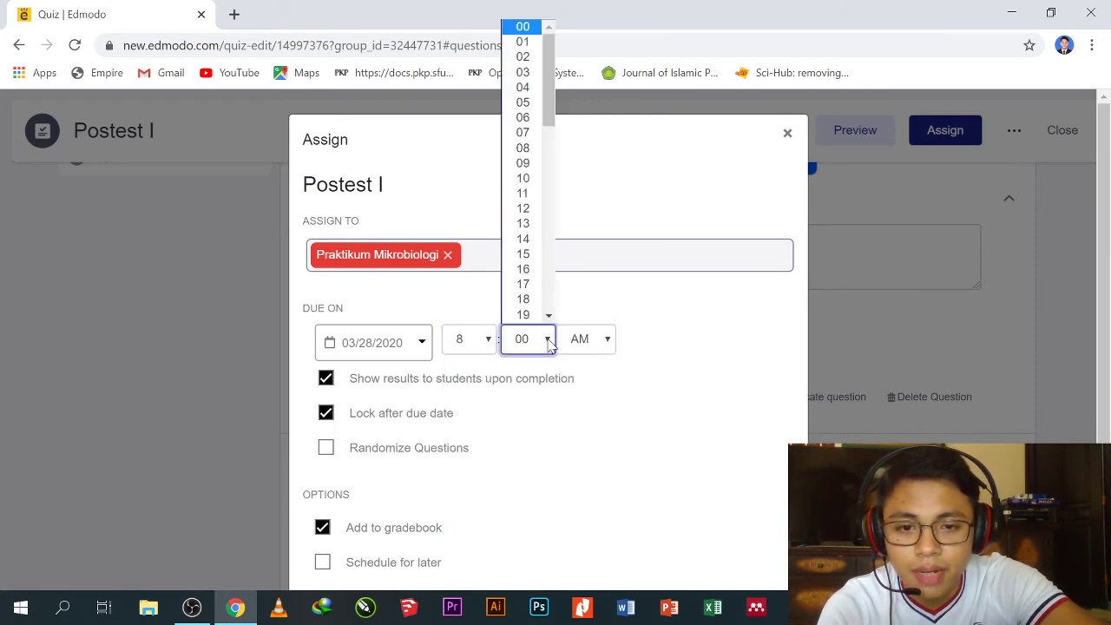
left_click(524, 254)
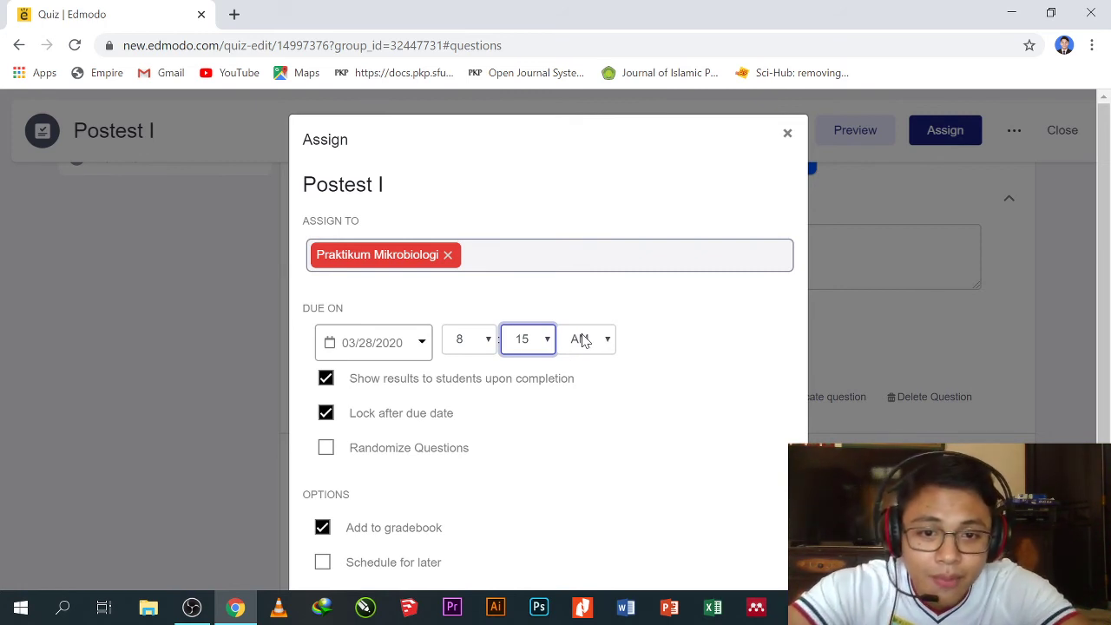
scroll(295, 430, "down", 1)
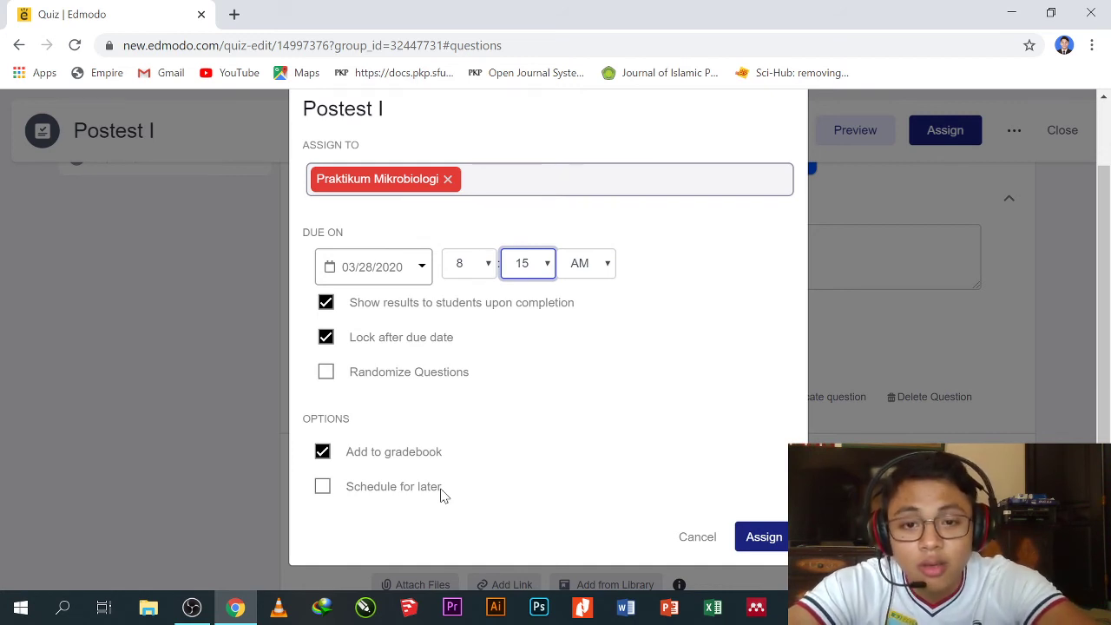
Schedule the Postest I quiz for delivery on 03/28/2020 at 8:00 AM and assign it to the class
left_click(323, 488)
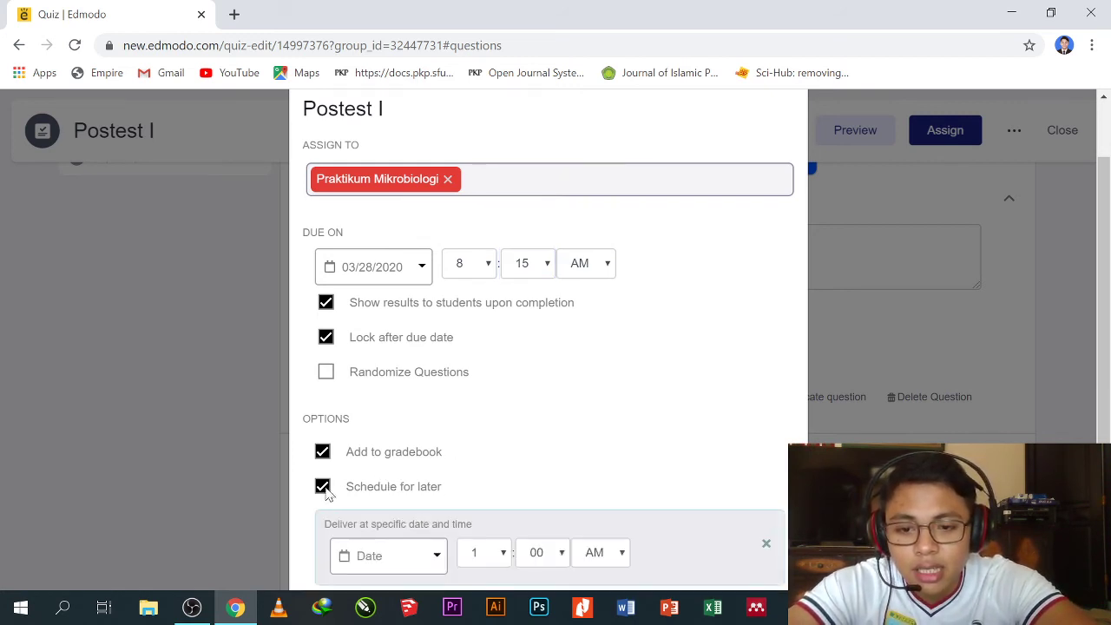
scroll(483, 471, "down", 1)
left_click(417, 473)
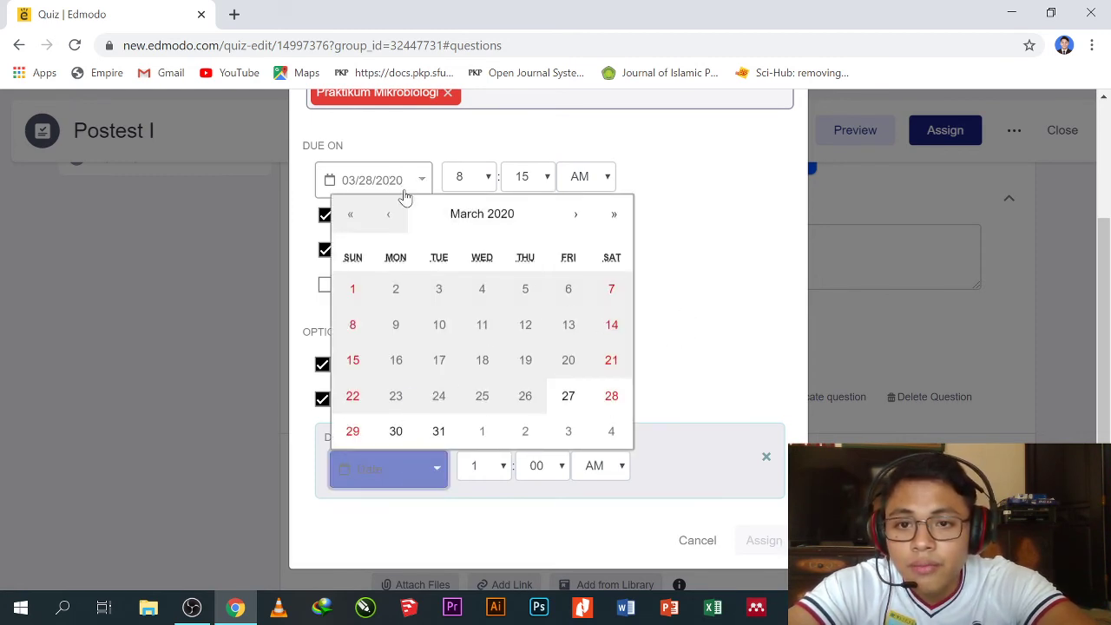
left_click(612, 404)
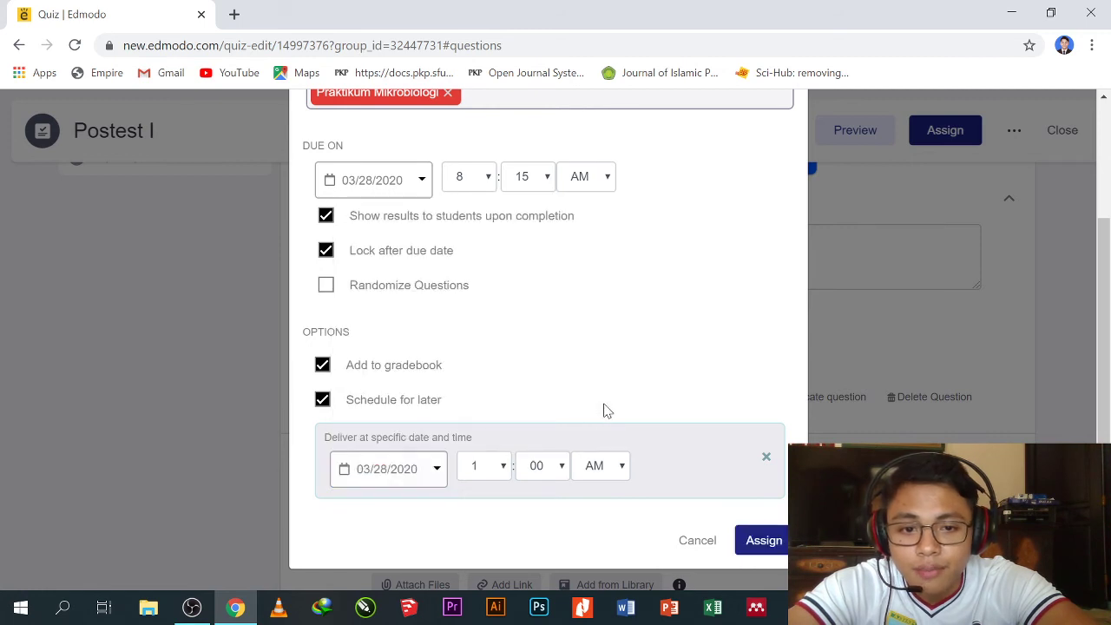
left_click(497, 479)
left_click(486, 384)
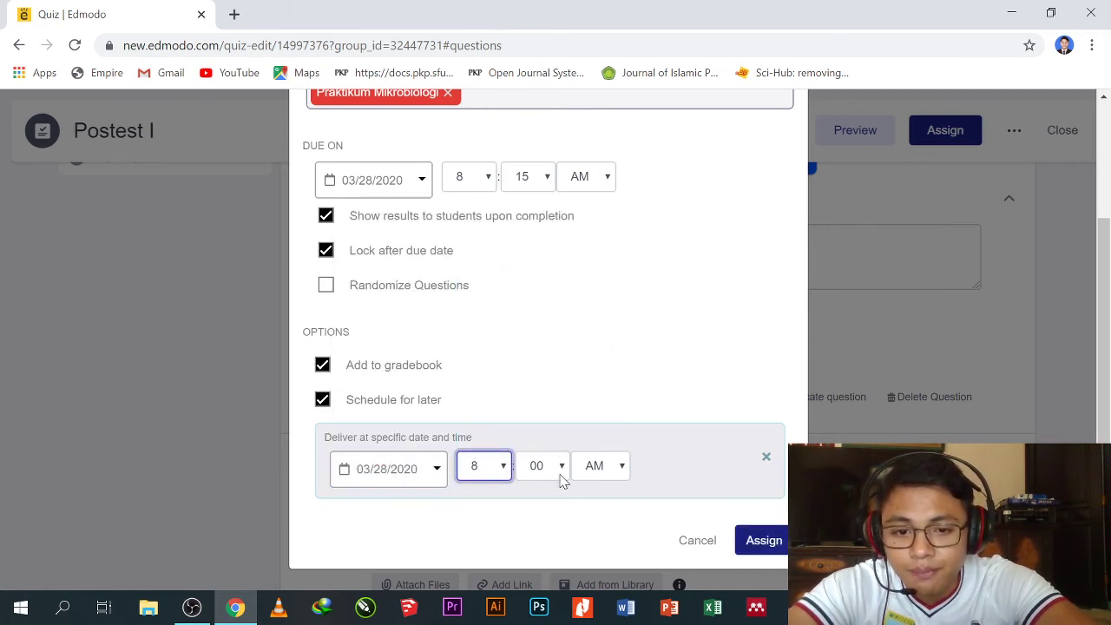
left_click(761, 541)
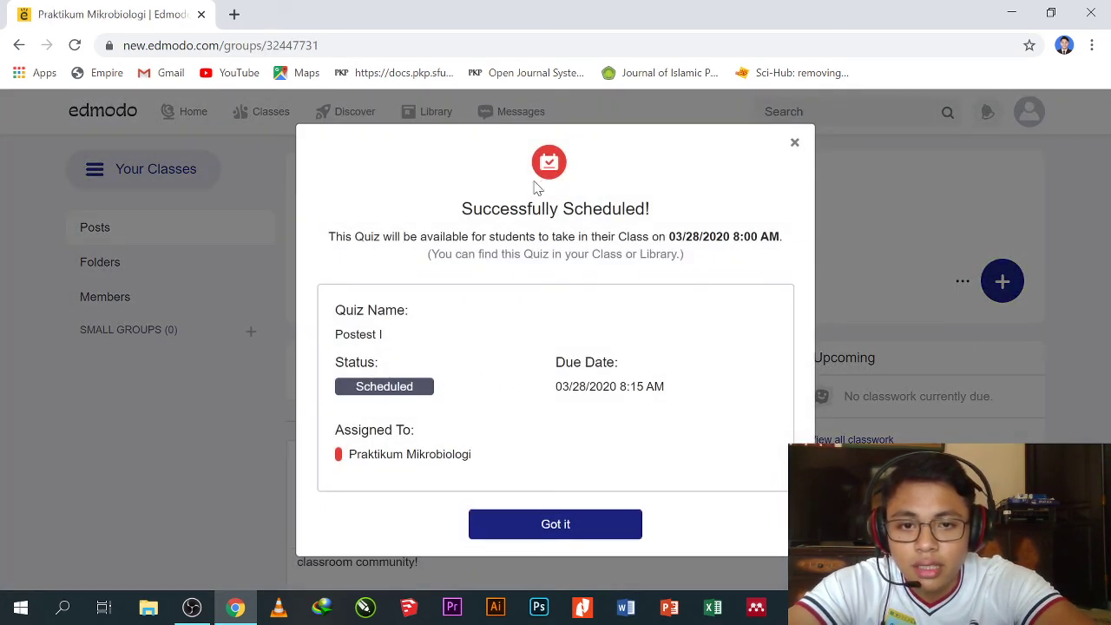
left_click(613, 525)
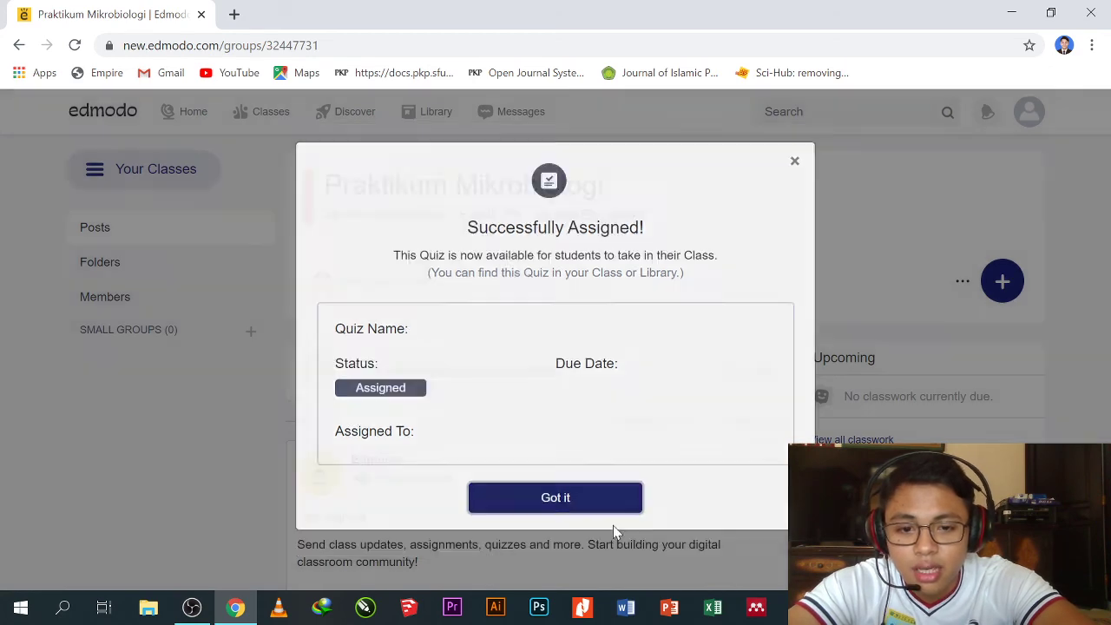
Show the scheduled posts of the Praktikum Mikrobiologi class and examine the Postest I quiz post
scroll(385, 328, "down", 3)
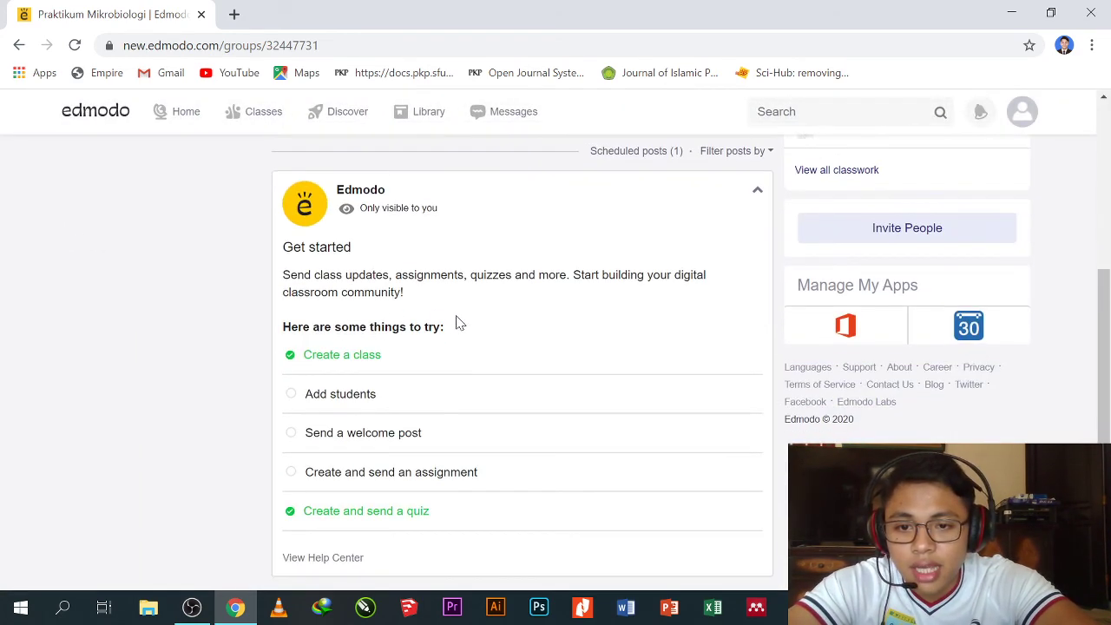
scroll(456, 320, "up", 3)
scroll(456, 323, "down", 3)
scroll(518, 298, "up", 3)
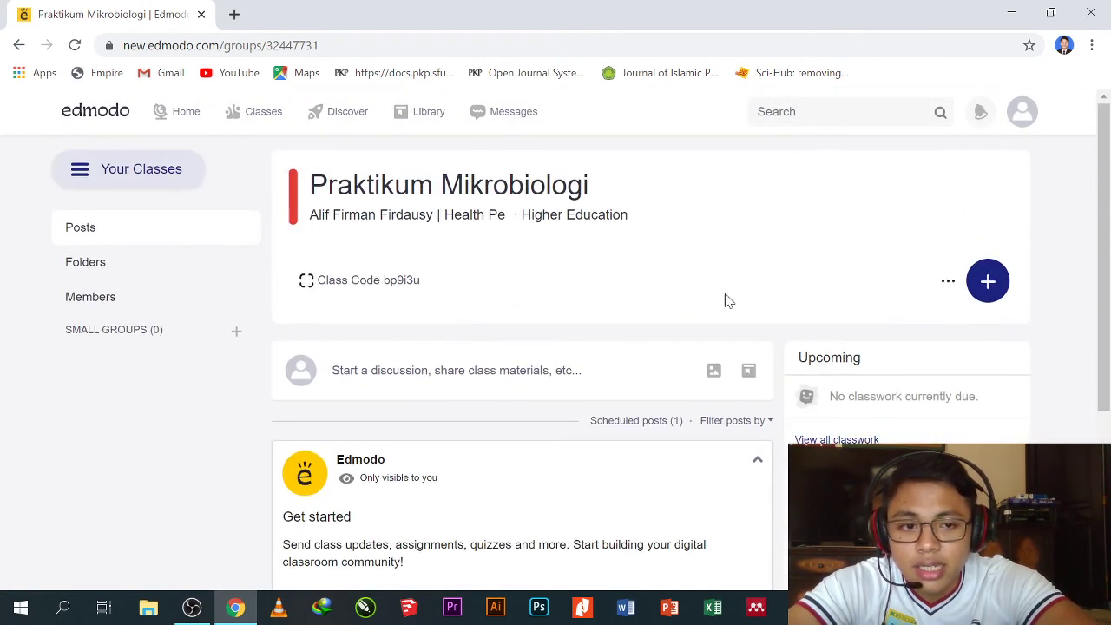
left_click(639, 421)
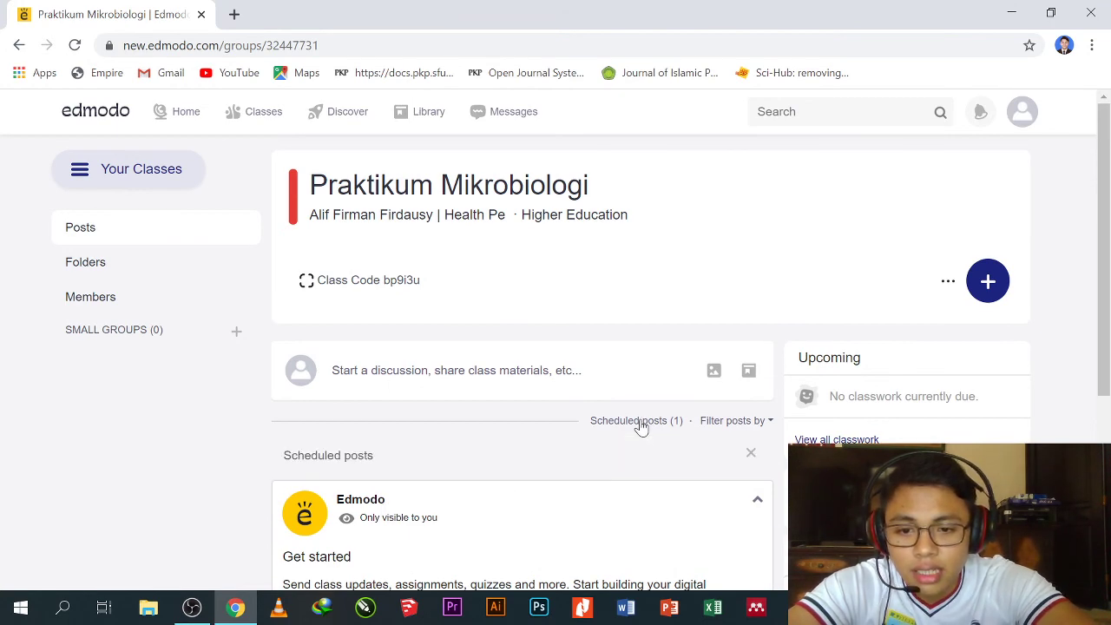
scroll(640, 426, "down", 4)
scroll(377, 439, "down", 1)
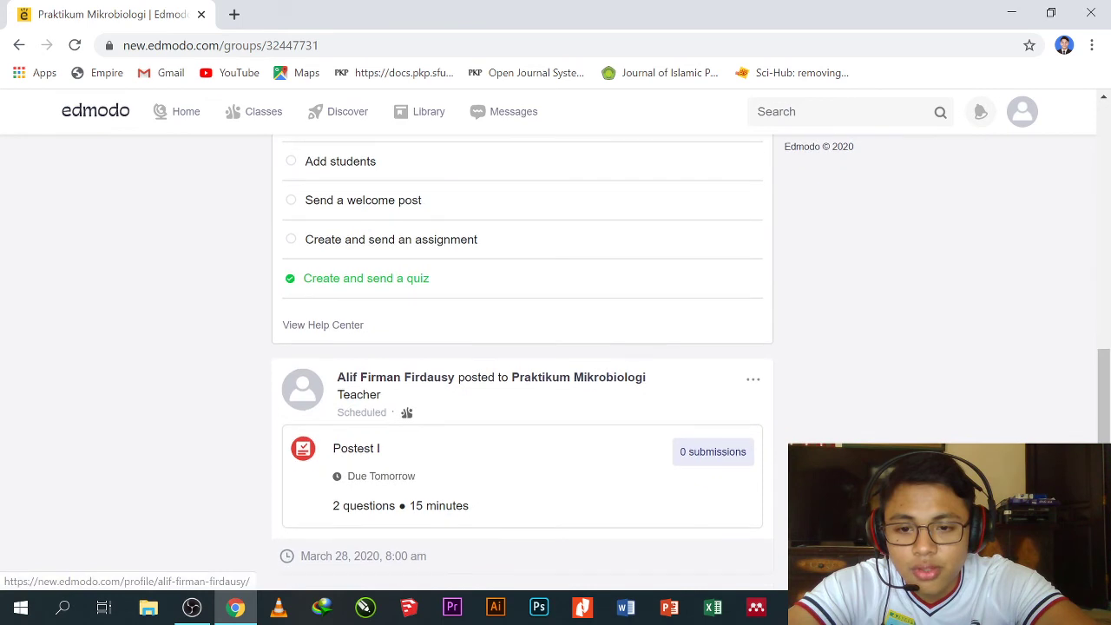
mouse_move(389, 386)
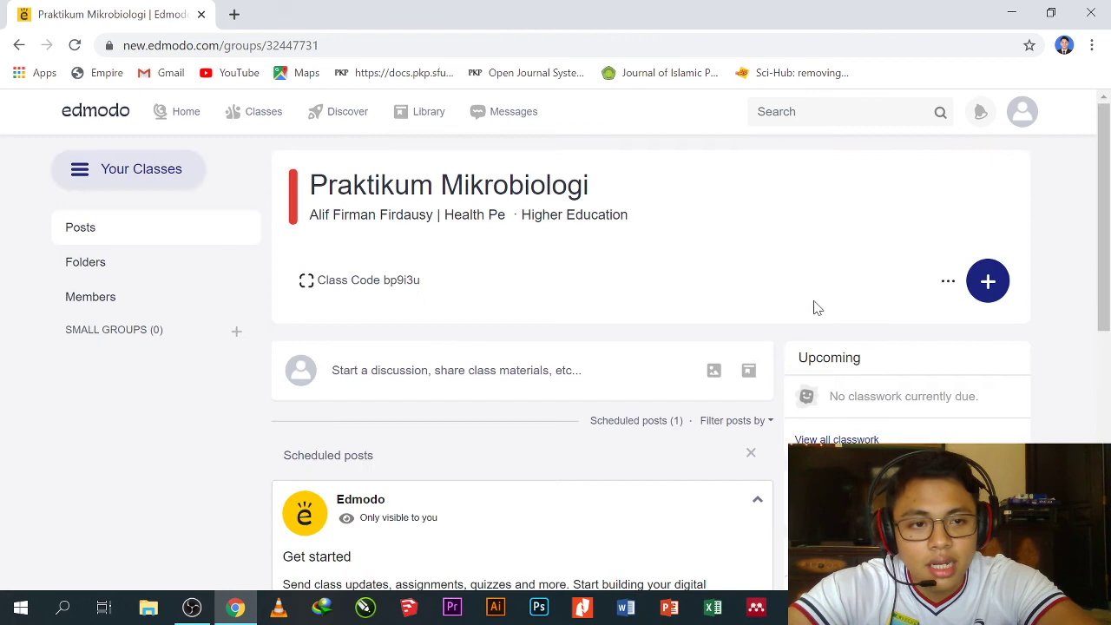
Check the account notifications and review the scheduled Postest I post in the class feed again
left_click(980, 112)
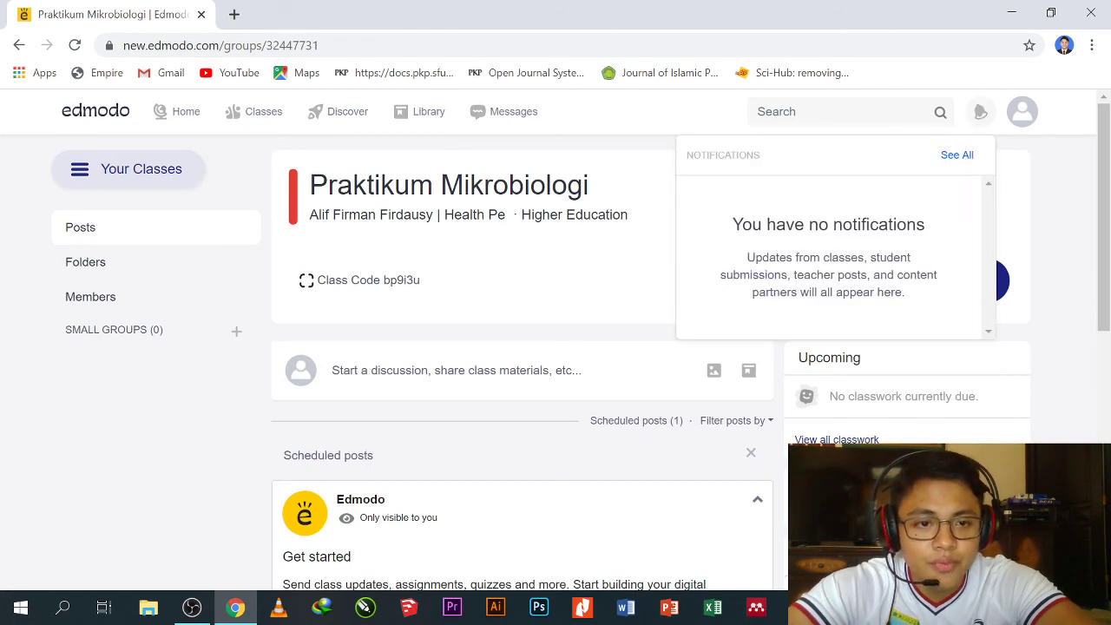
left_click(981, 111)
scroll(409, 414, "down", 5)
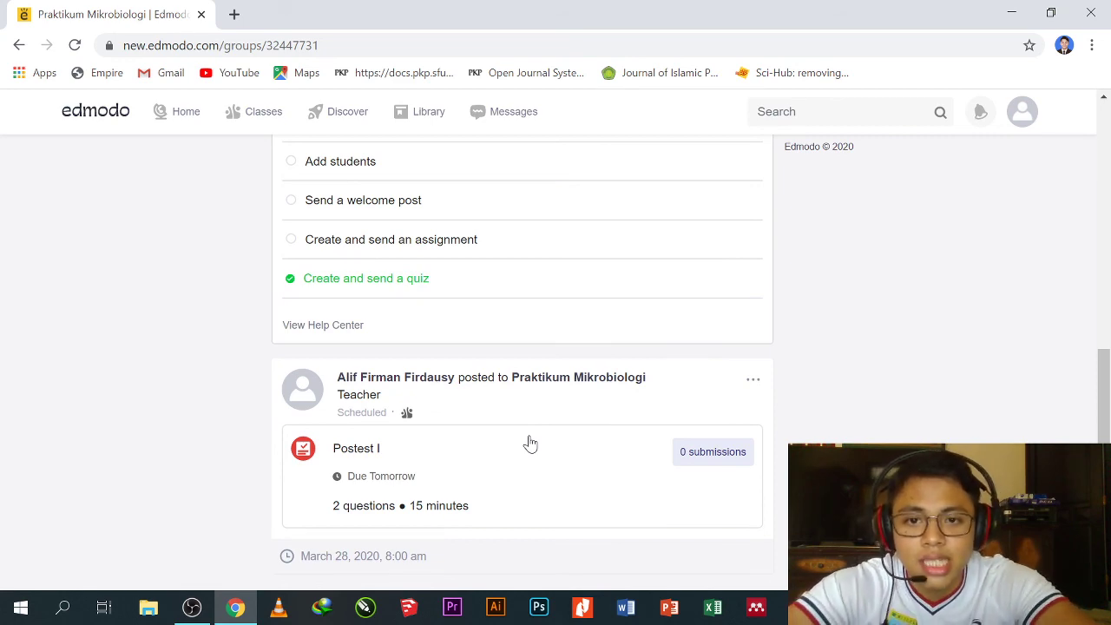
scroll(586, 395, "up", 5)
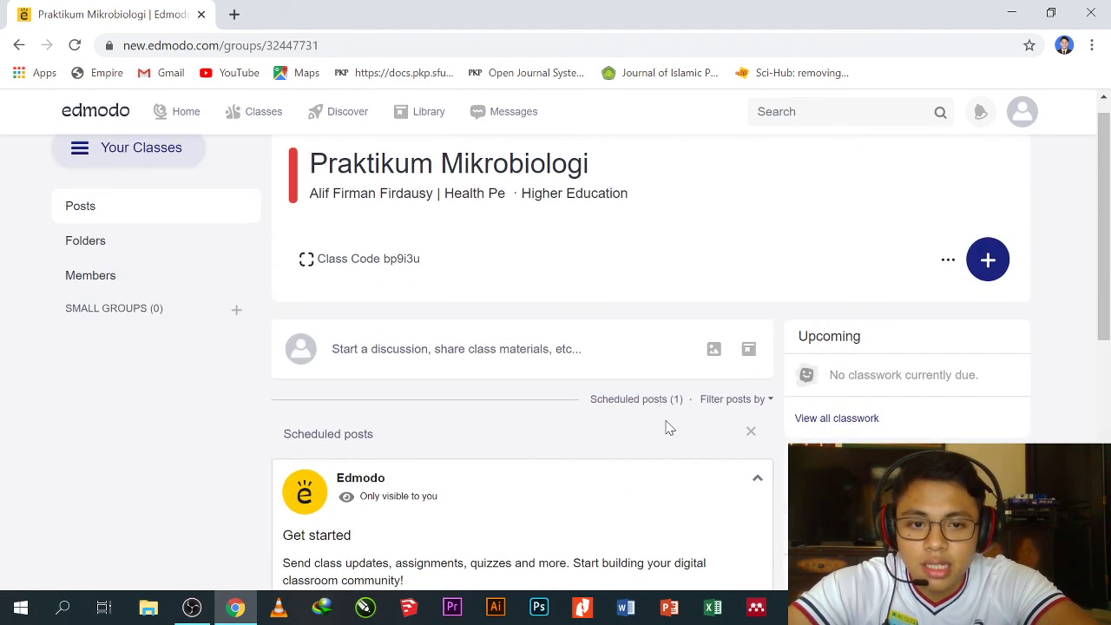
scroll(521, 469, "up", 1)
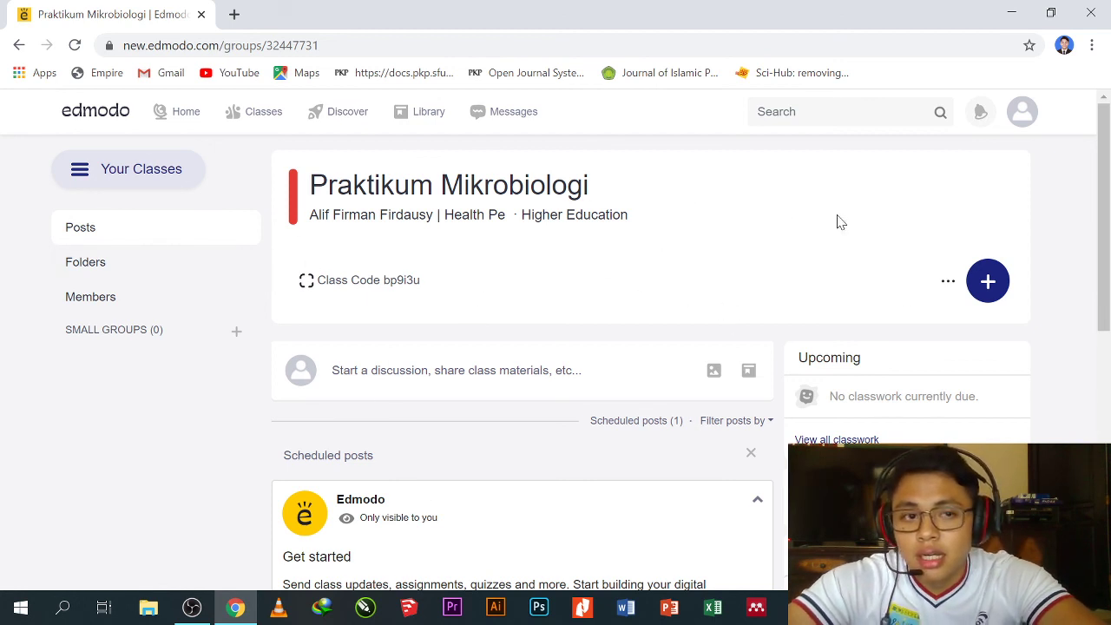
left_click(192, 607)
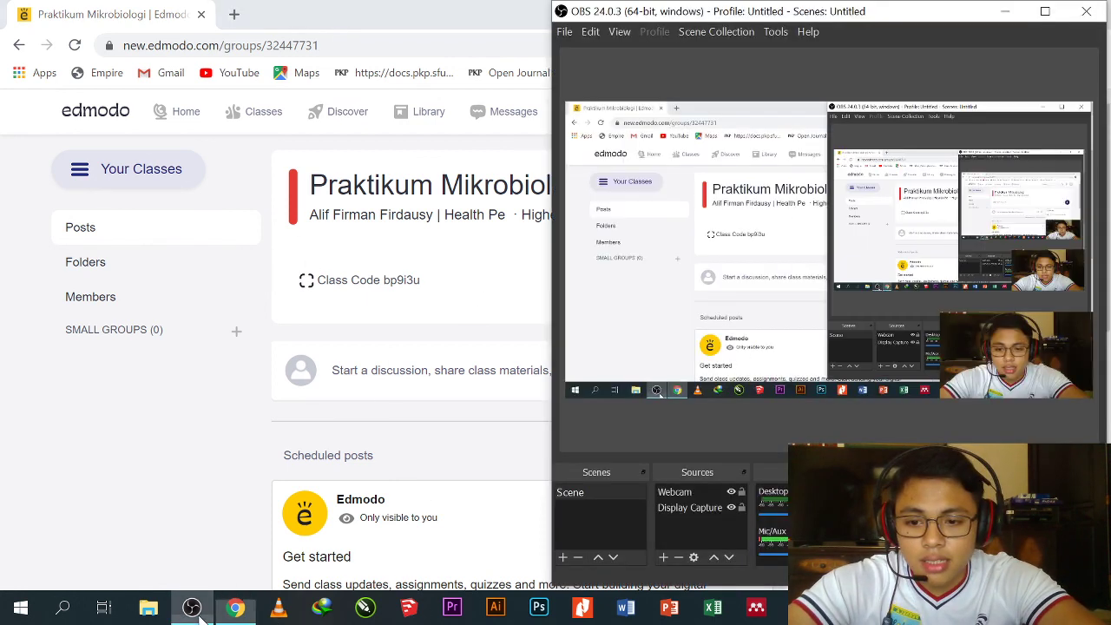